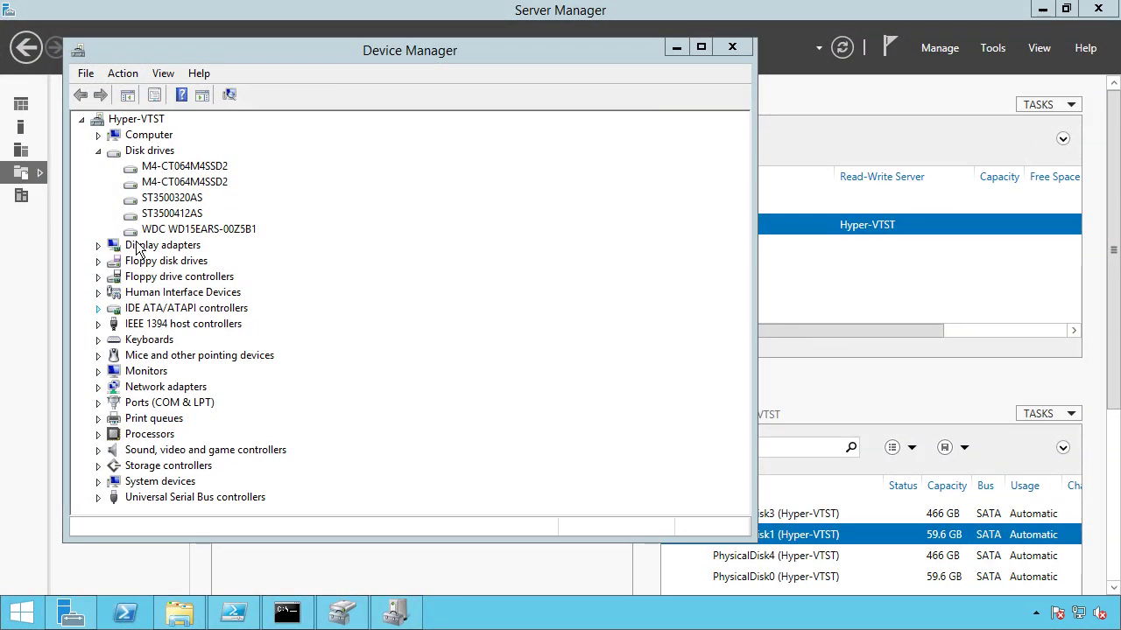
# - Close Device Manager and review PhysicalDisk0, 1 and 4 in the Primordial pool
pyautogui.click(201, 171)
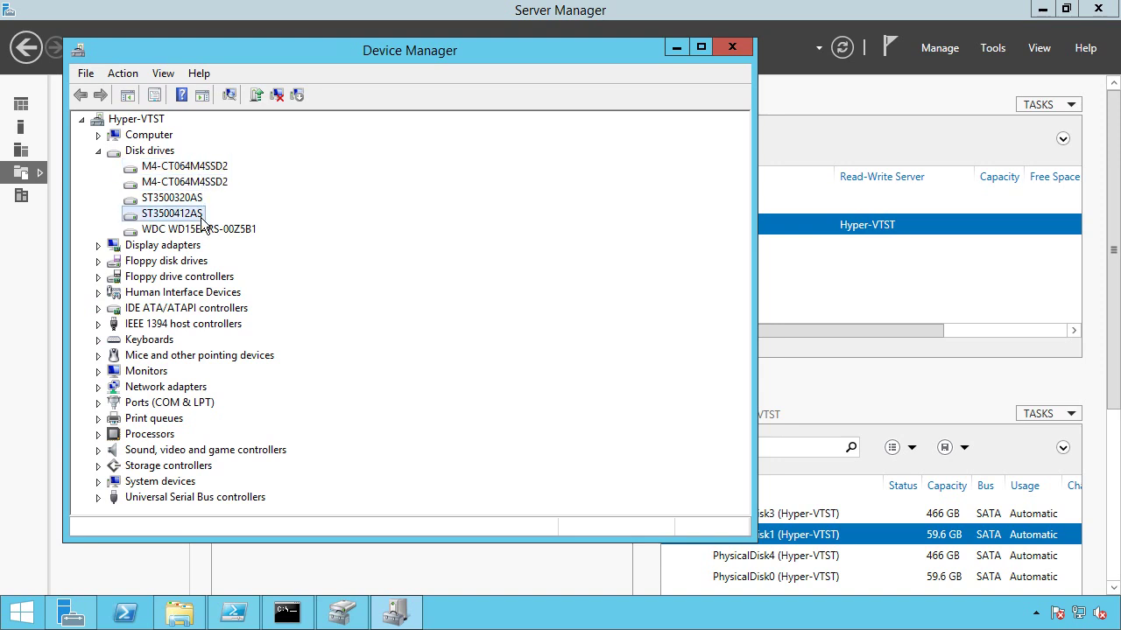
pyautogui.click(732, 49)
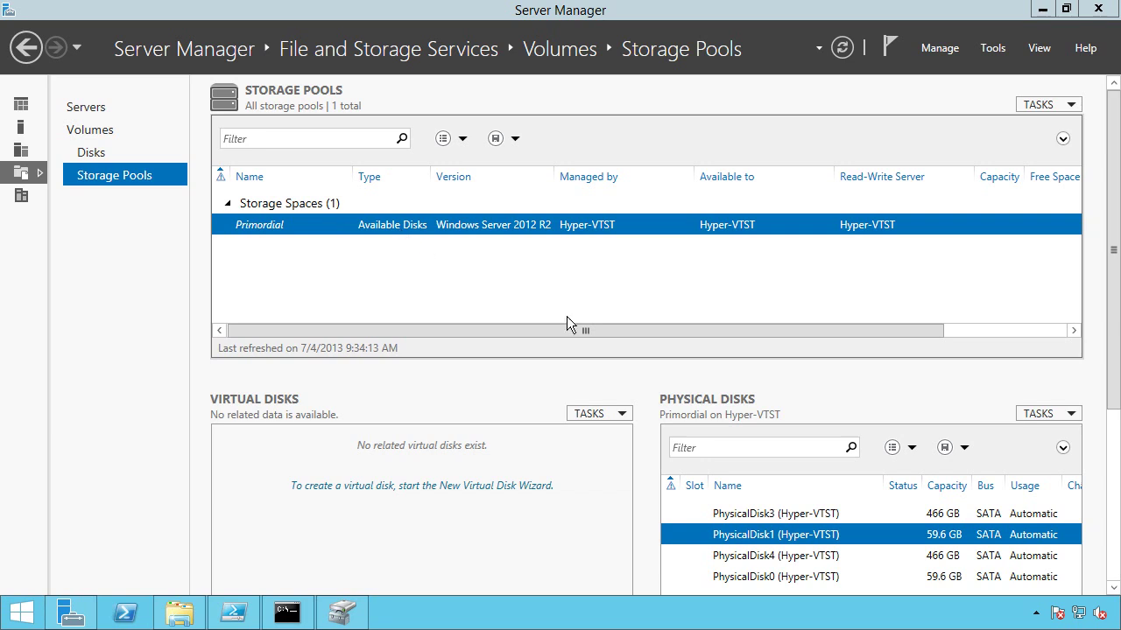
pyautogui.click(957, 578)
pyautogui.click(955, 539)
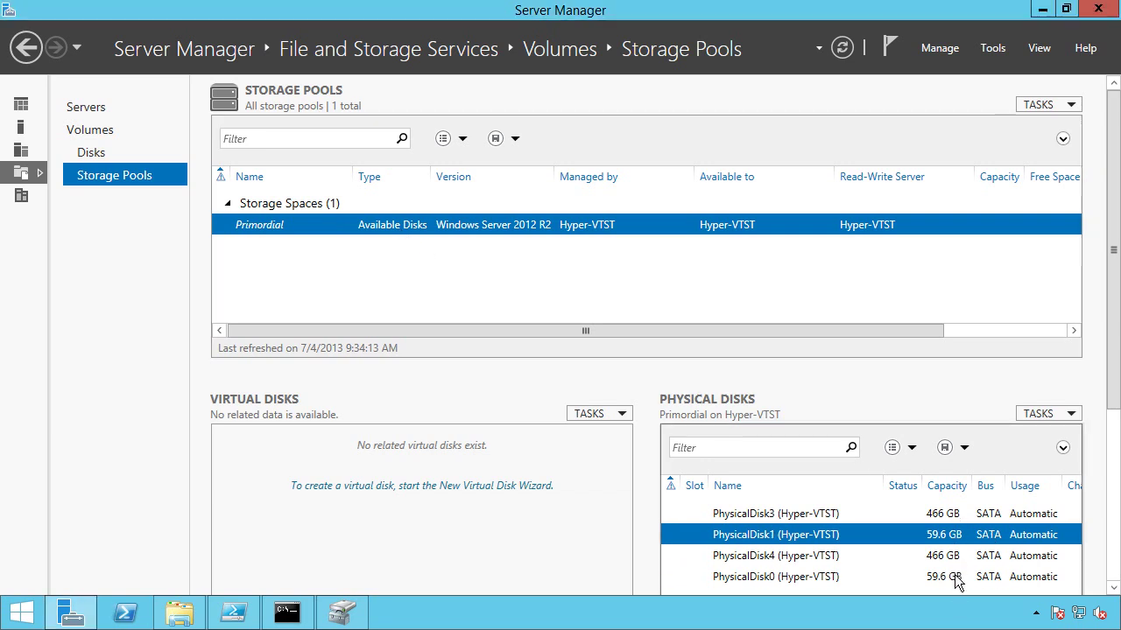
pyautogui.click(955, 577)
pyautogui.click(956, 555)
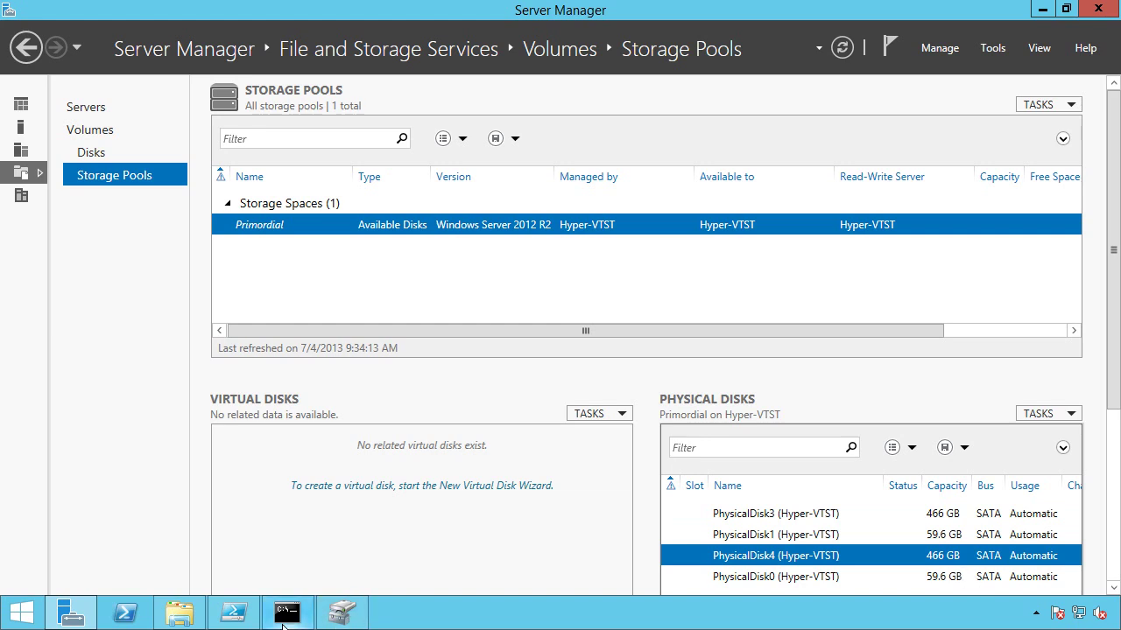
pyautogui.click(233, 613)
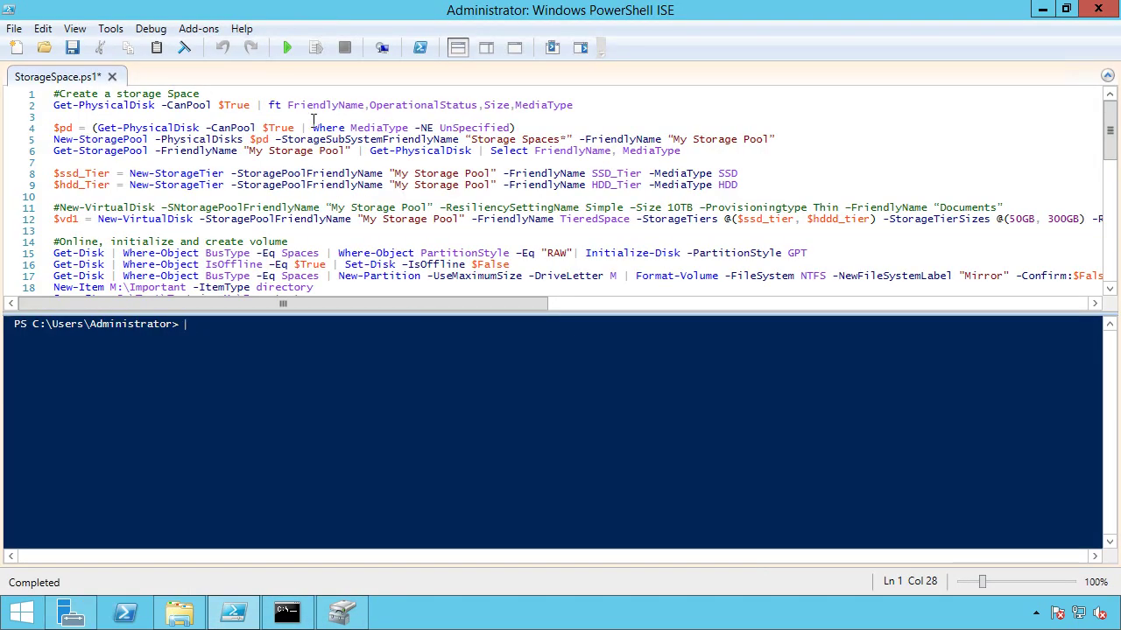
# - Run line 2 of StorageSpace.ps1 to list the poolable HDD and SSD disks
pyautogui.click(309, 110)
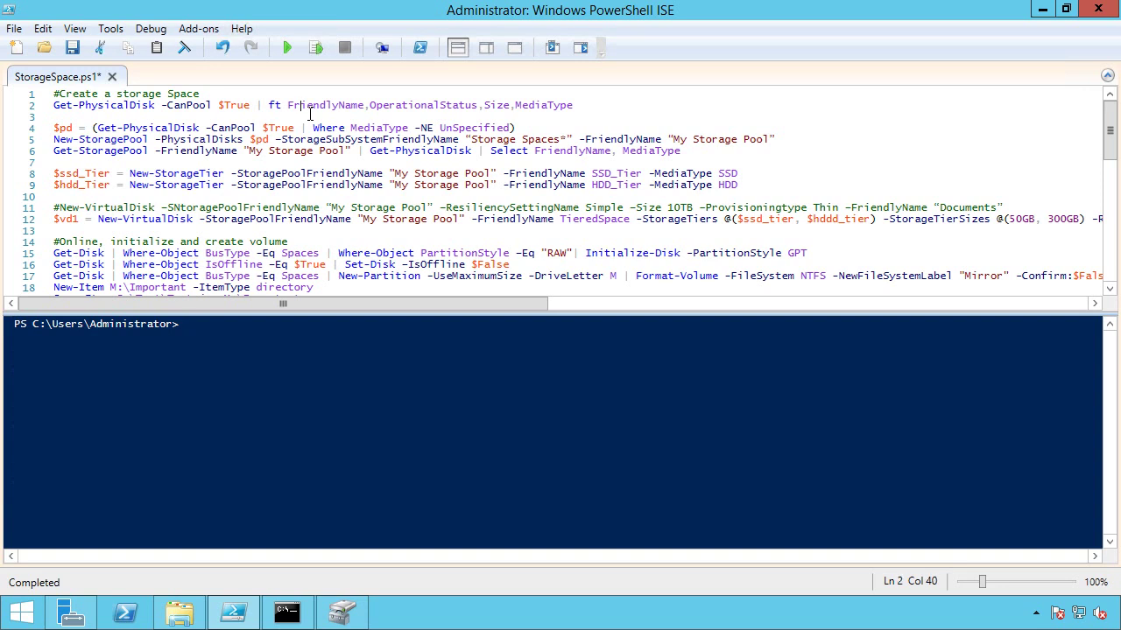
pyautogui.click(325, 55)
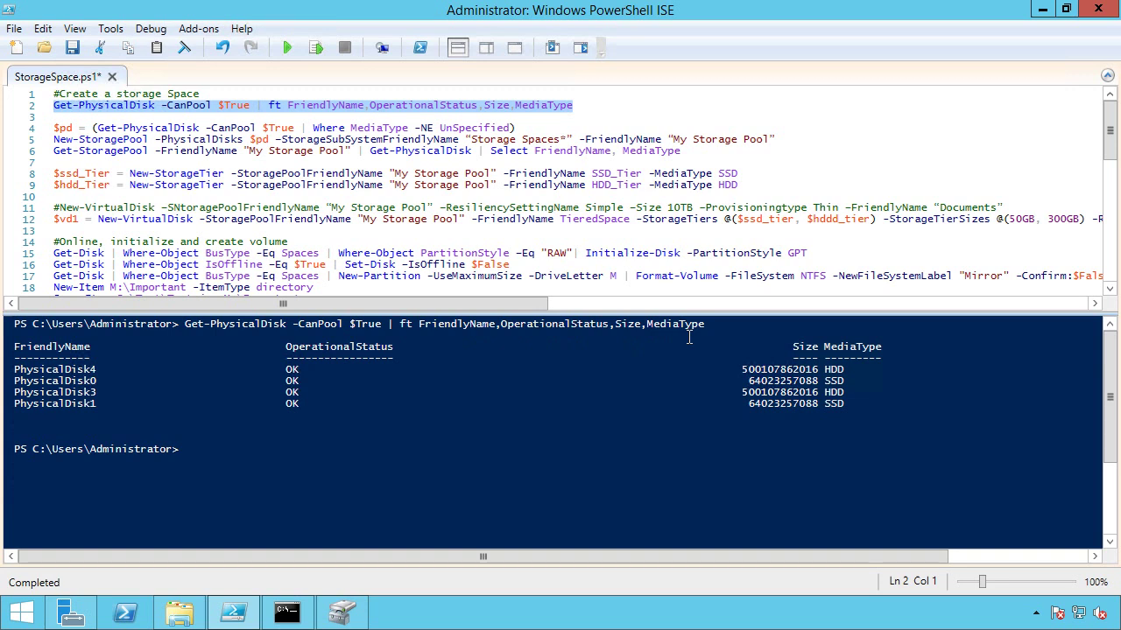
pyautogui.click(848, 381)
pyautogui.click(843, 392)
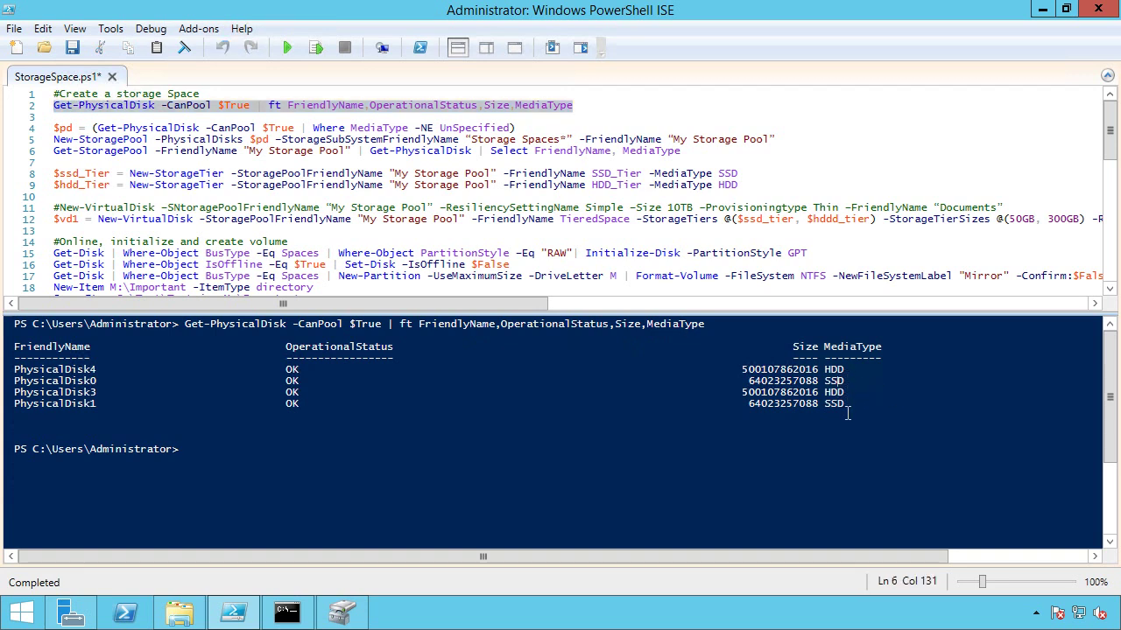
# - Run line 4 to store the poolable disks in $pd
pyautogui.click(209, 130)
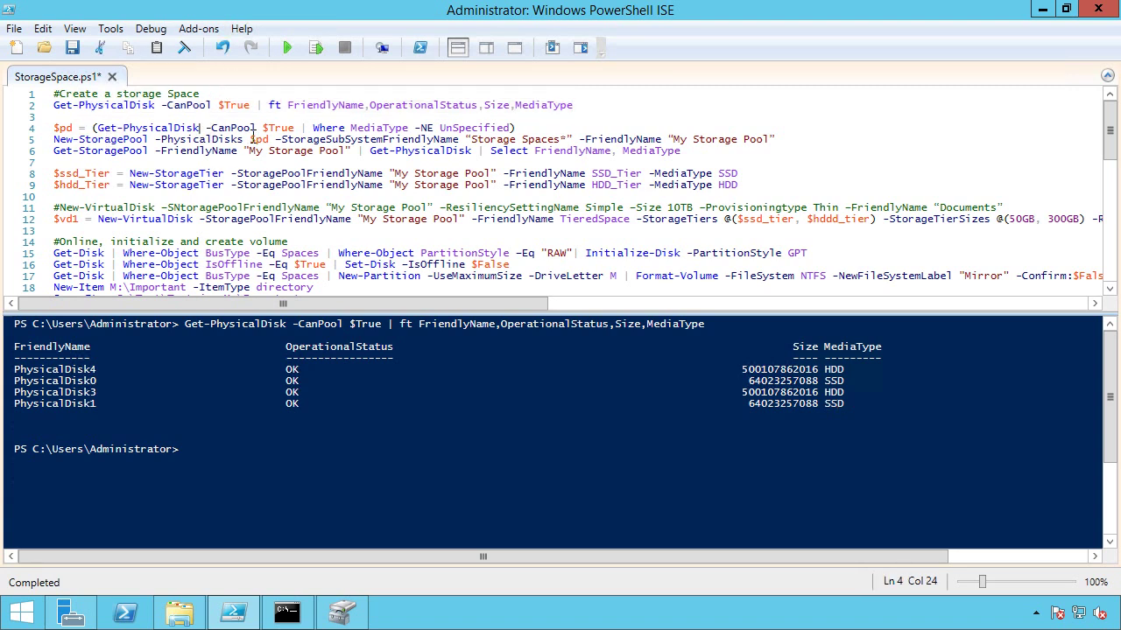
pyautogui.press('F8')
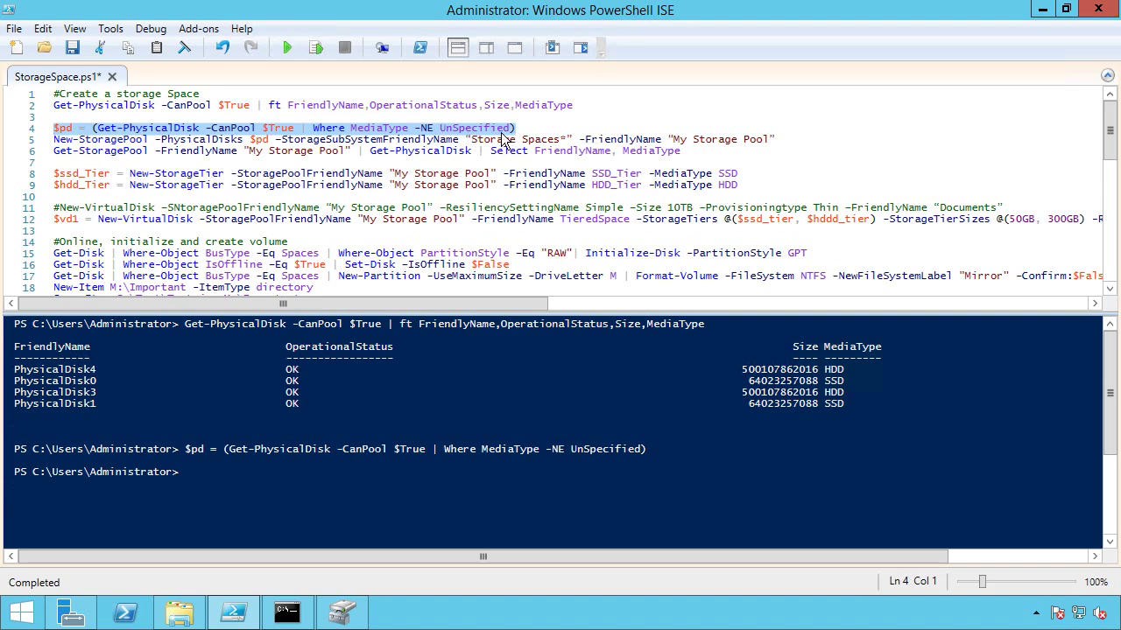
pyautogui.moveTo(1109, 131); pyautogui.dragTo(1109, 203)
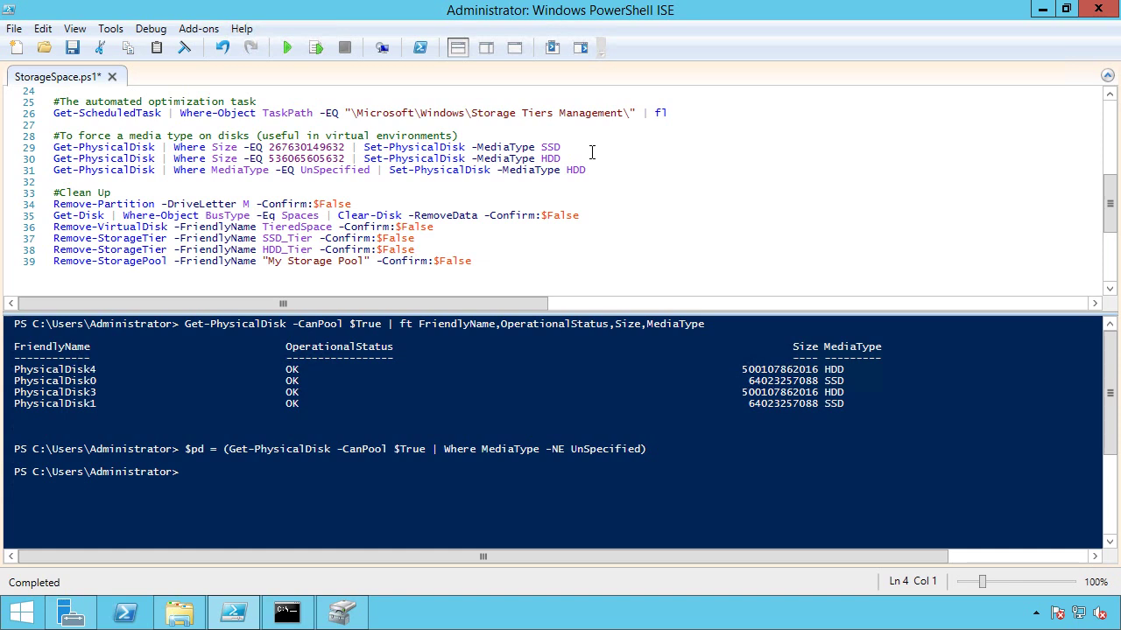
pyautogui.moveTo(576, 151); pyautogui.dragTo(371, 154)
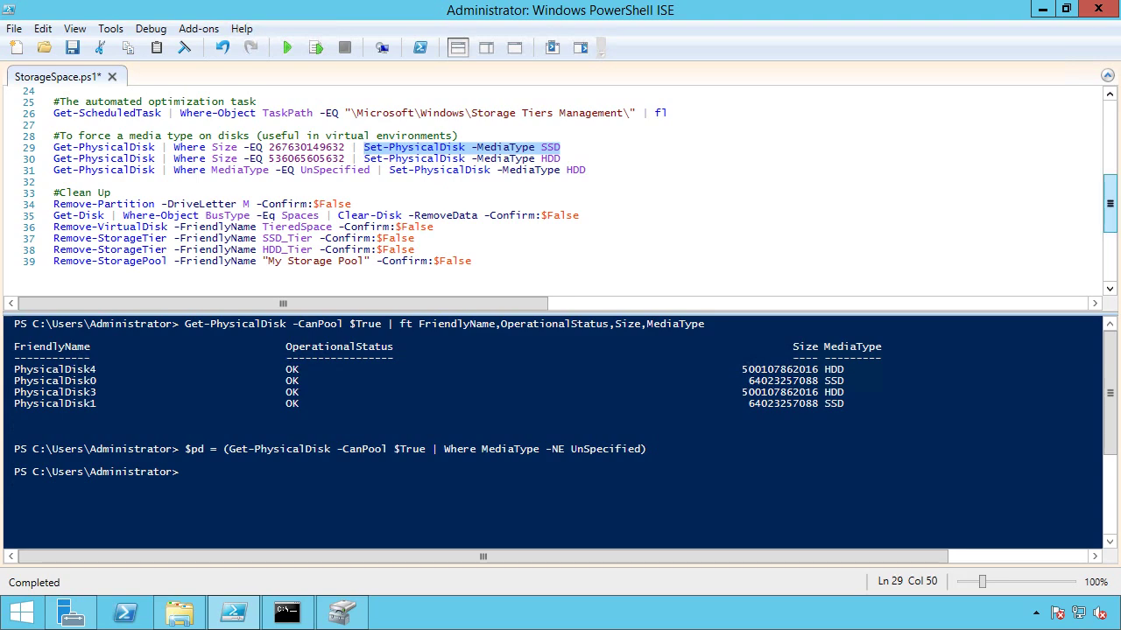
pyautogui.moveTo(1113, 214); pyautogui.dragTo(1113, 140)
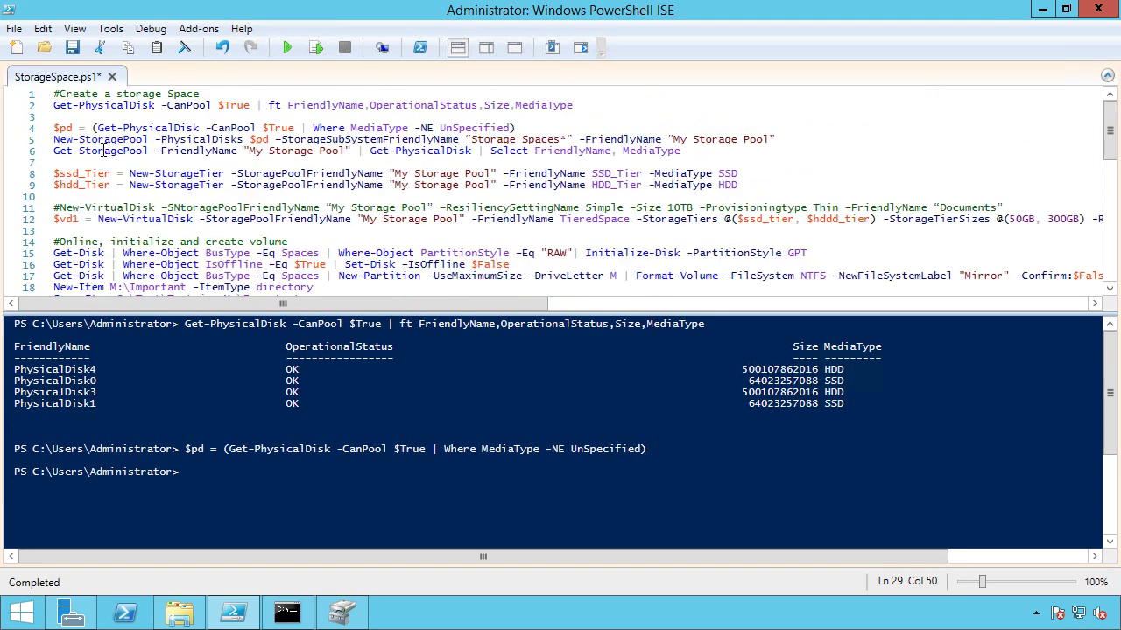
# - Refill $pd and run line 5's New-StoragePool to create My Storage Pool
pyautogui.click(180, 140)
pyautogui.moveTo(569, 140); pyautogui.dragTo(453, 140)
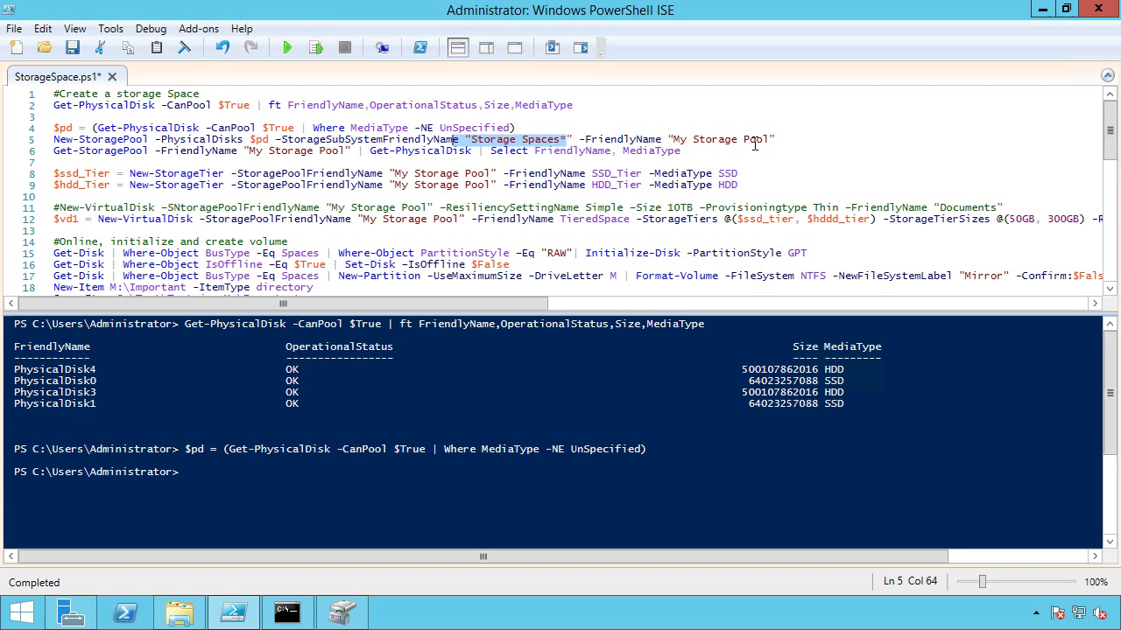
pyautogui.click(569, 128)
pyautogui.click(325, 56)
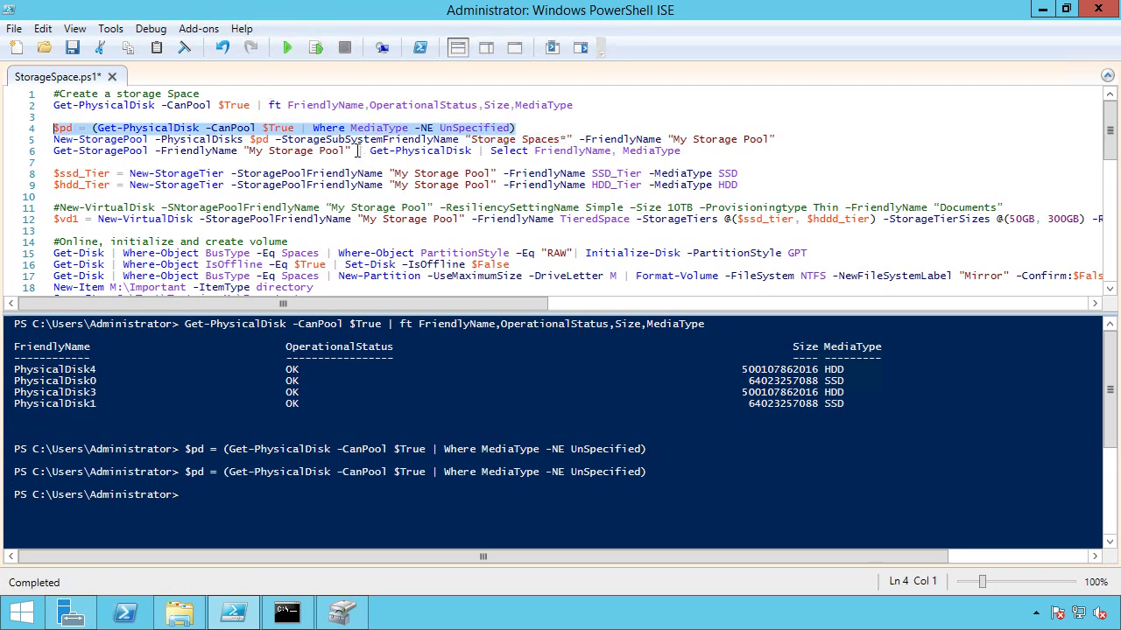
pyautogui.click(351, 140)
pyautogui.click(331, 56)
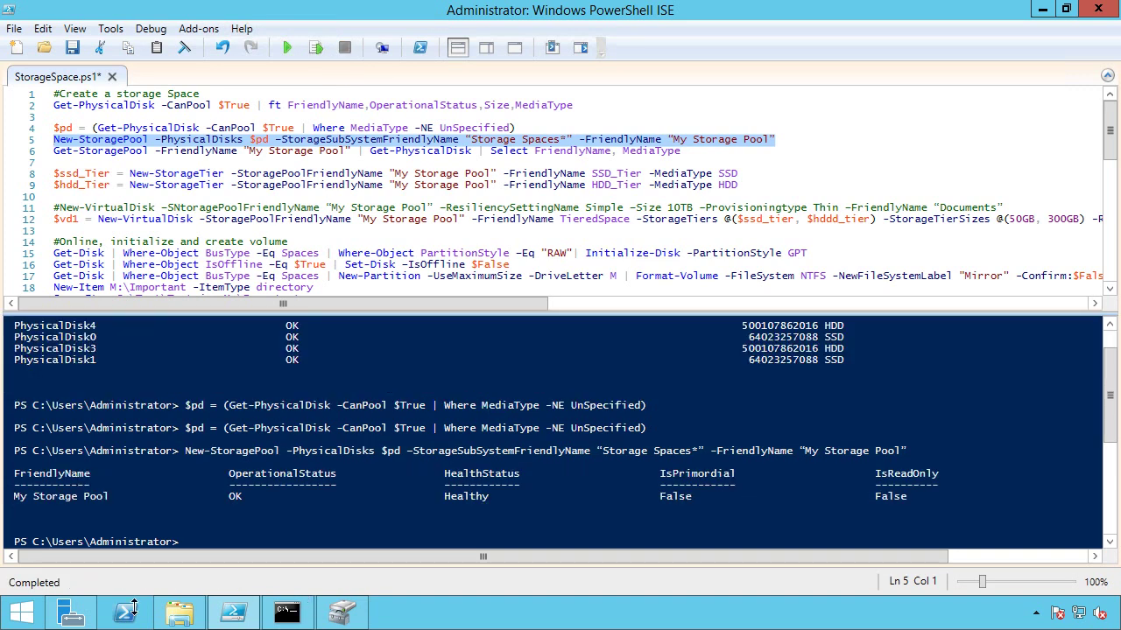
pyautogui.click(70, 612)
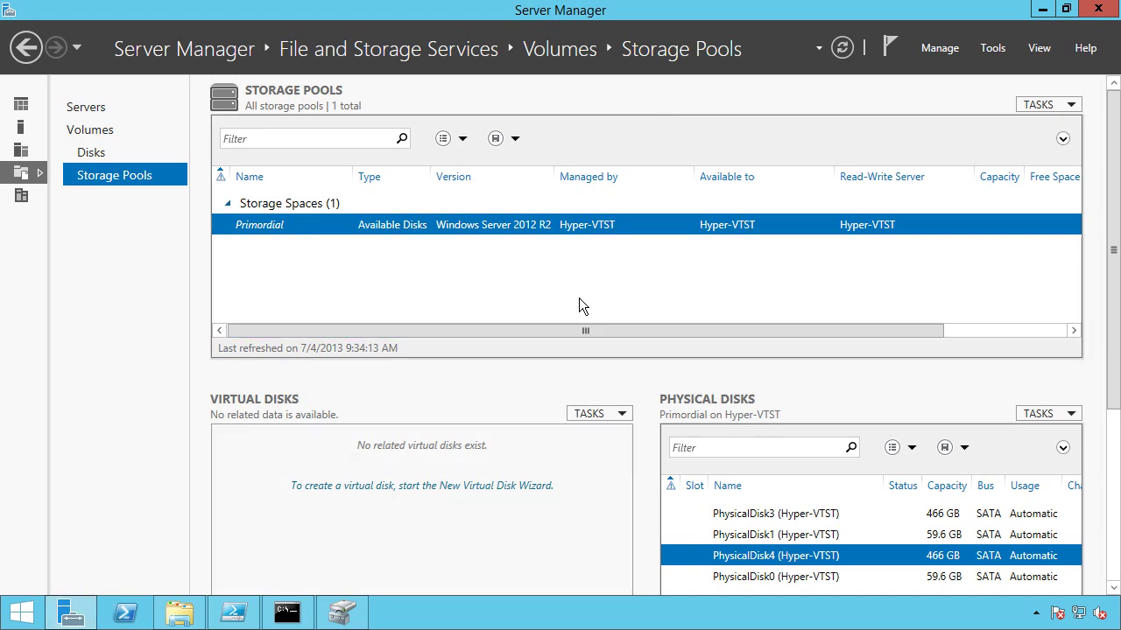
# - Refresh the Storage Pools listing in Server Manager, then minimize it
pyautogui.click(842, 48)
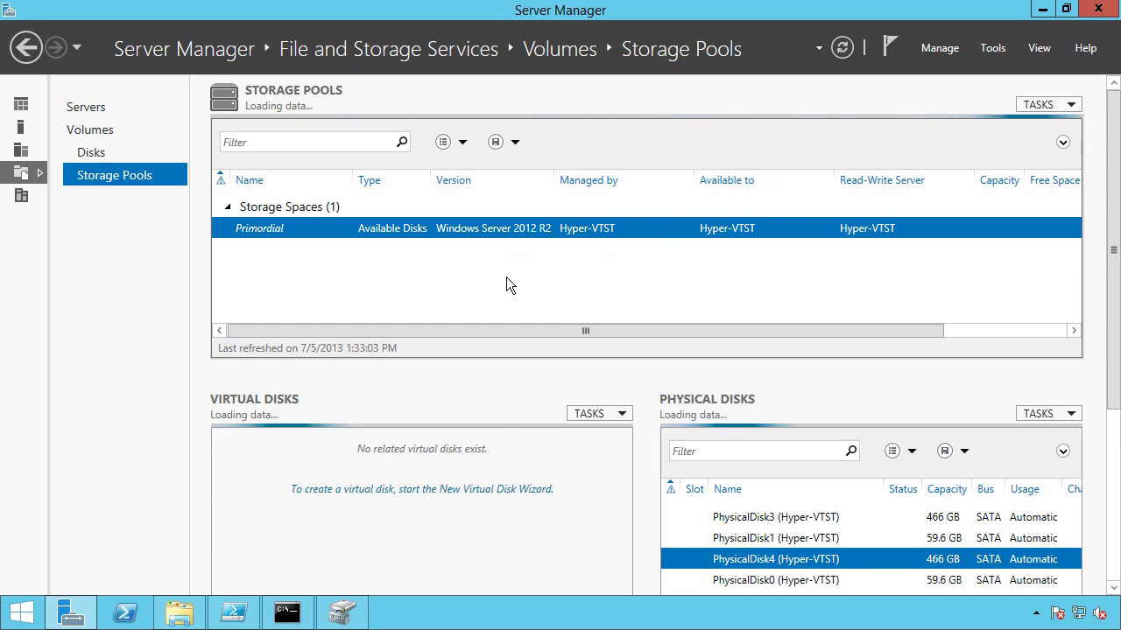
pyautogui.click(1050, 17)
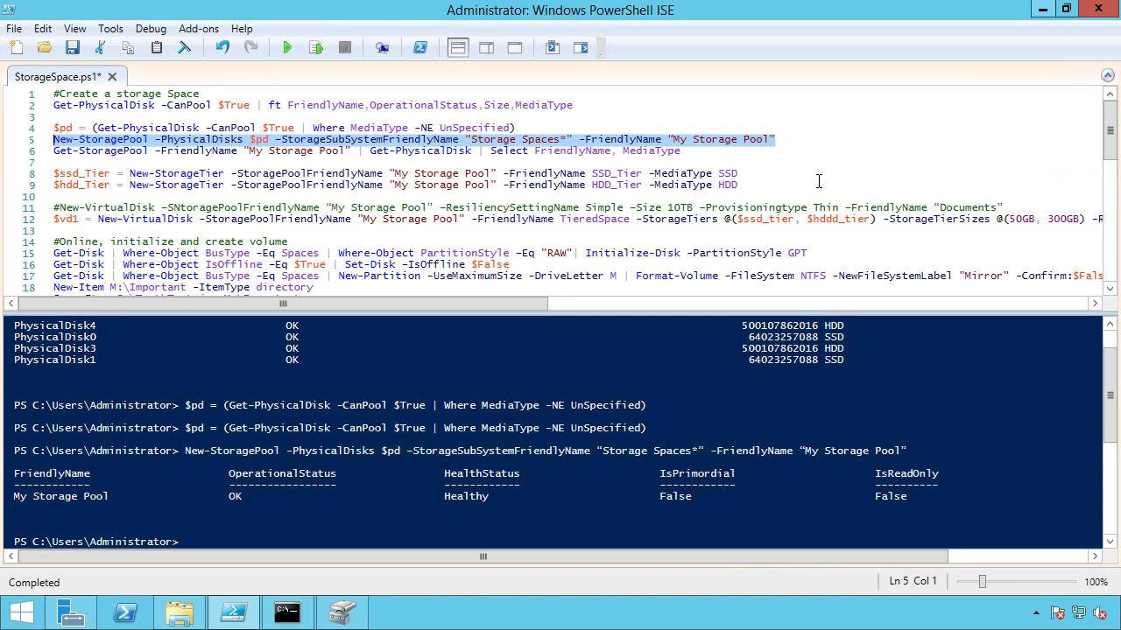
# - List the pool's disk media types, then run line 8 to create SSD_Tier
pyautogui.click(194, 151)
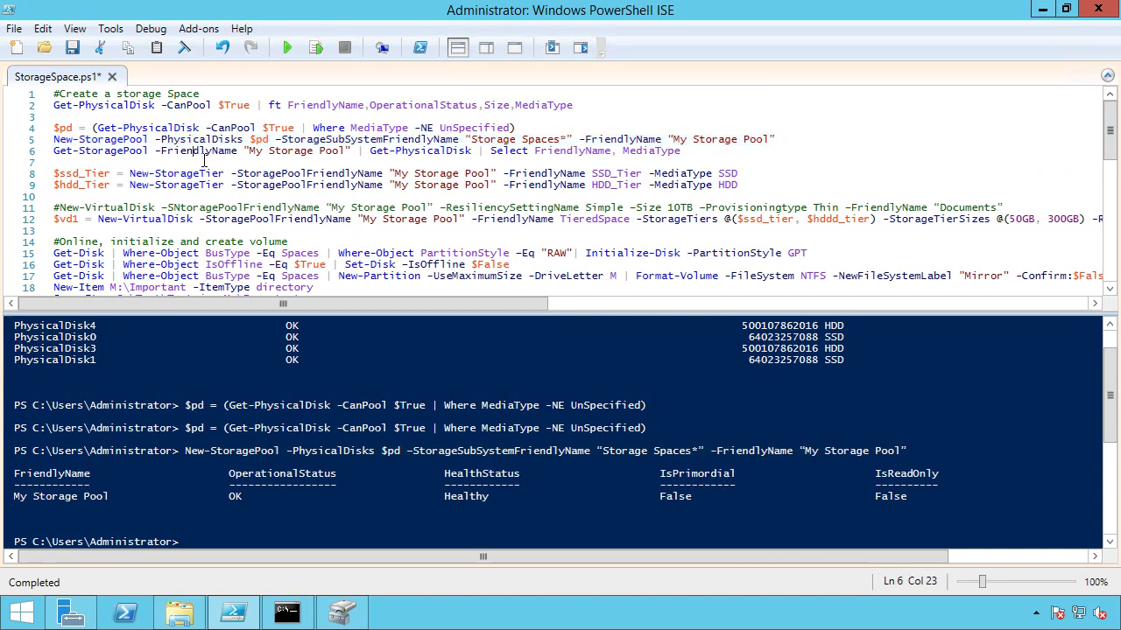
pyautogui.click(325, 53)
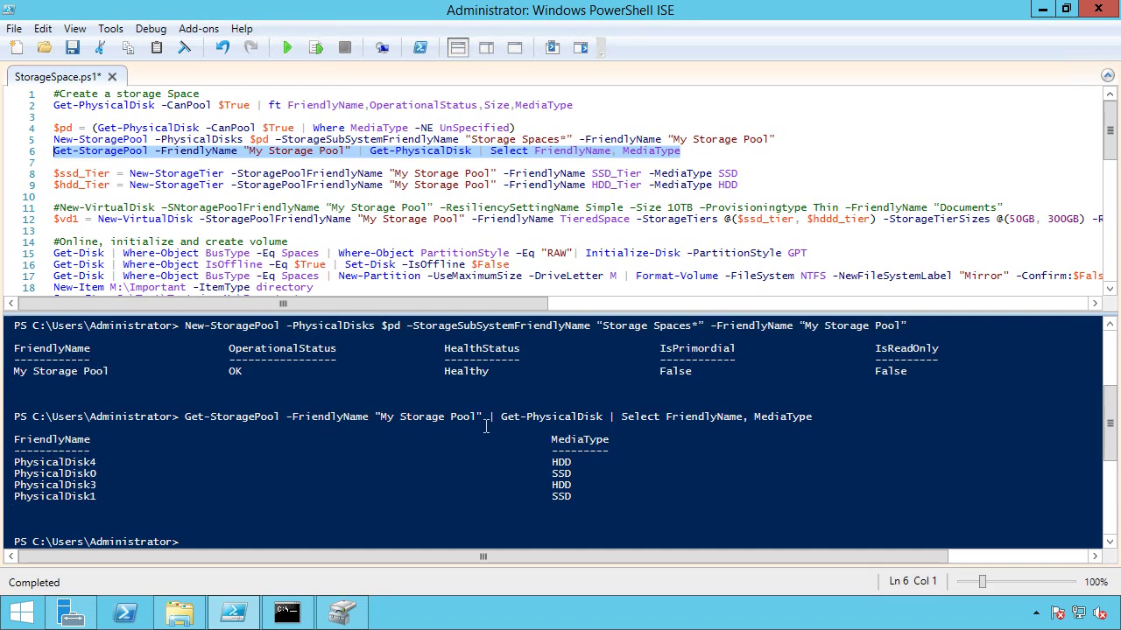
pyautogui.click(158, 173)
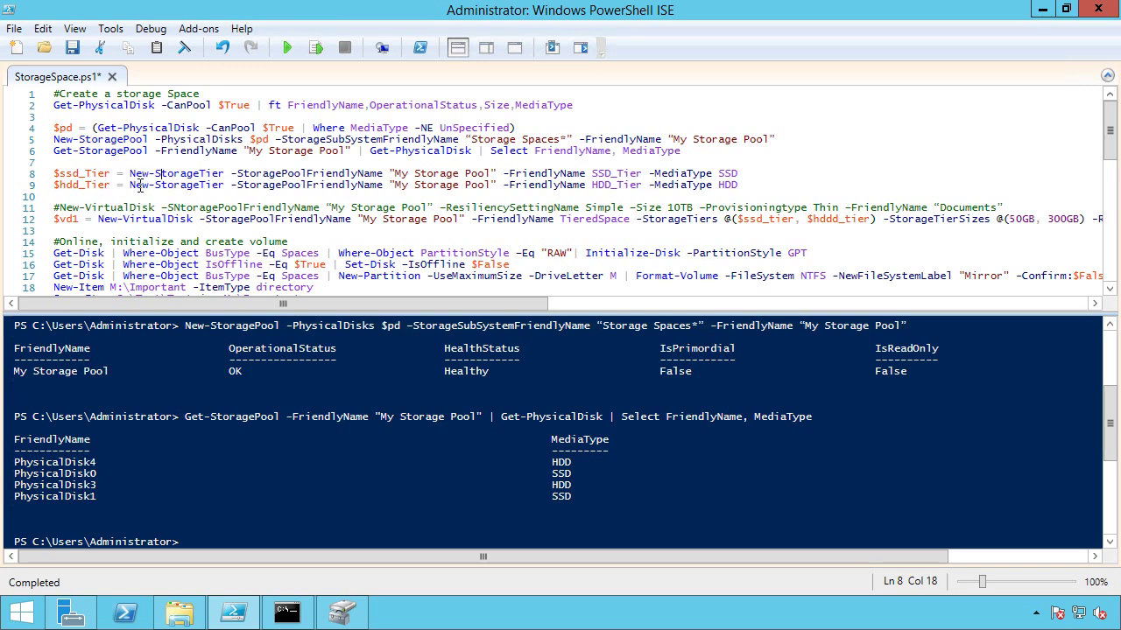
pyautogui.moveTo(131, 176); pyautogui.dragTo(738, 178)
pyautogui.click(587, 175)
pyautogui.moveTo(643, 179); pyautogui.dragTo(591, 179)
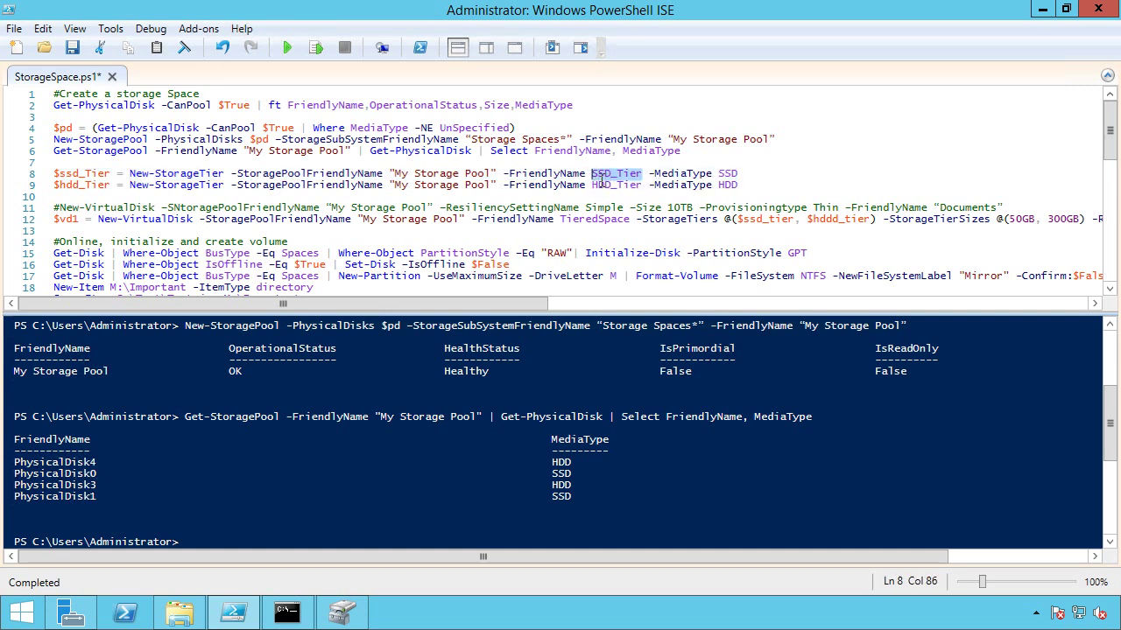
pyautogui.click(567, 178)
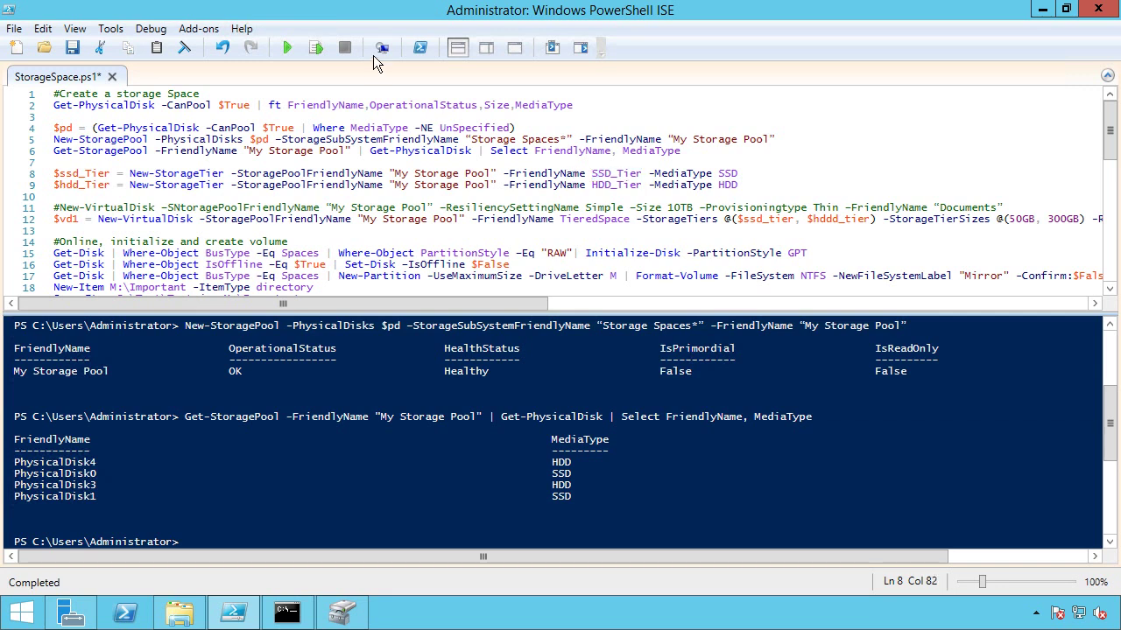
pyautogui.moveTo(111, 175); pyautogui.dragTo(54, 175)
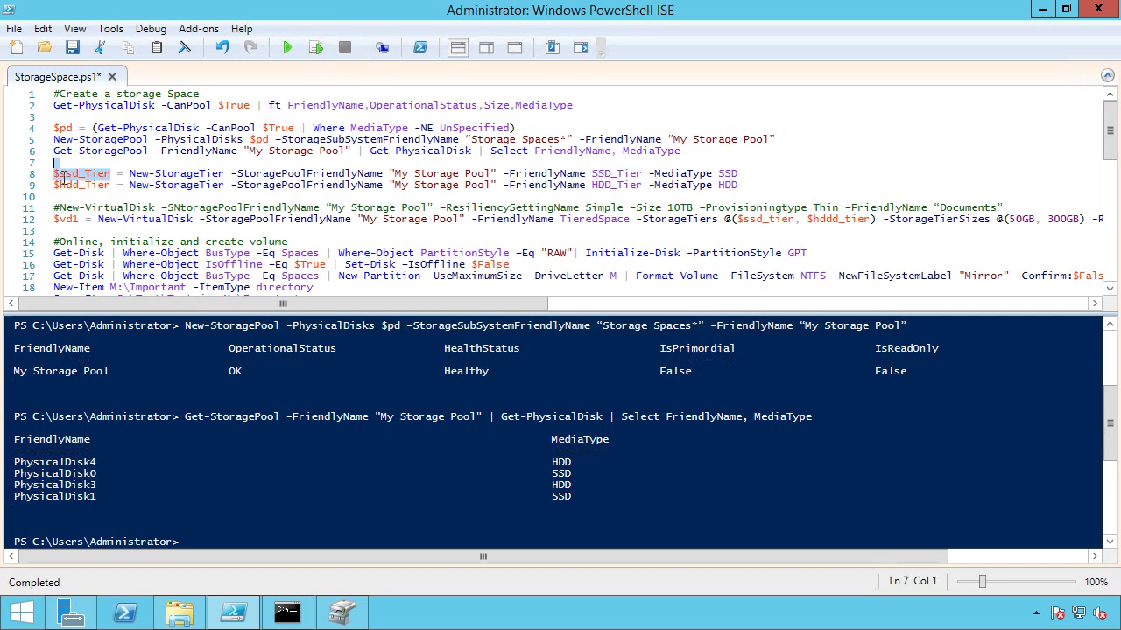
pyautogui.click(263, 178)
pyautogui.click(321, 56)
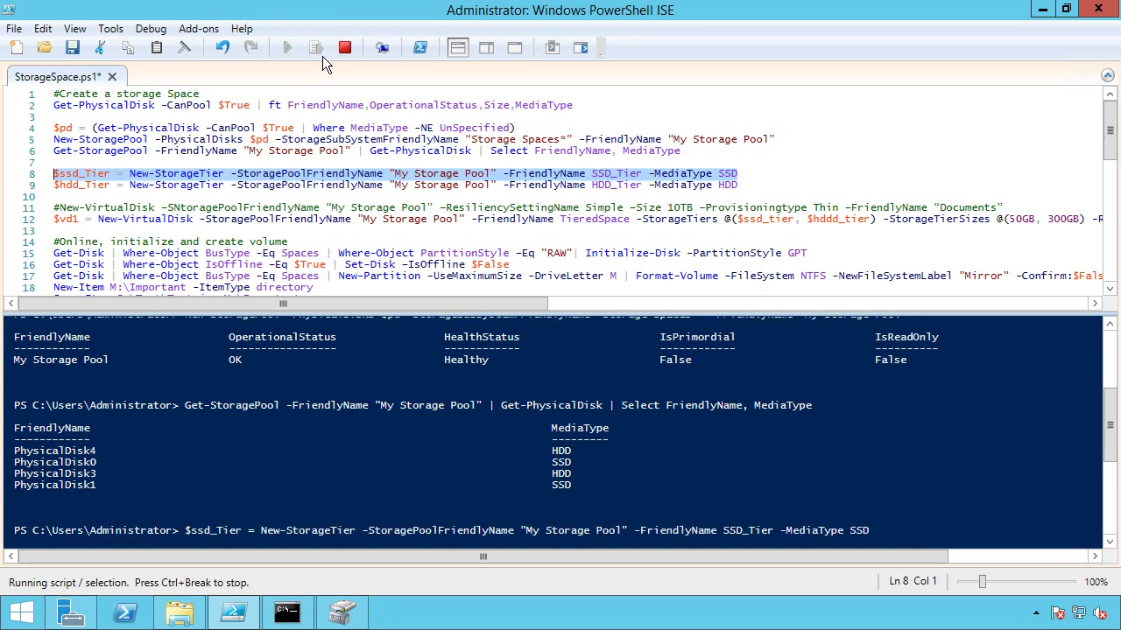
# - Run line 9 to create HDD_Tier and review the commented New-VirtualDisk Simple example
pyautogui.click(320, 186)
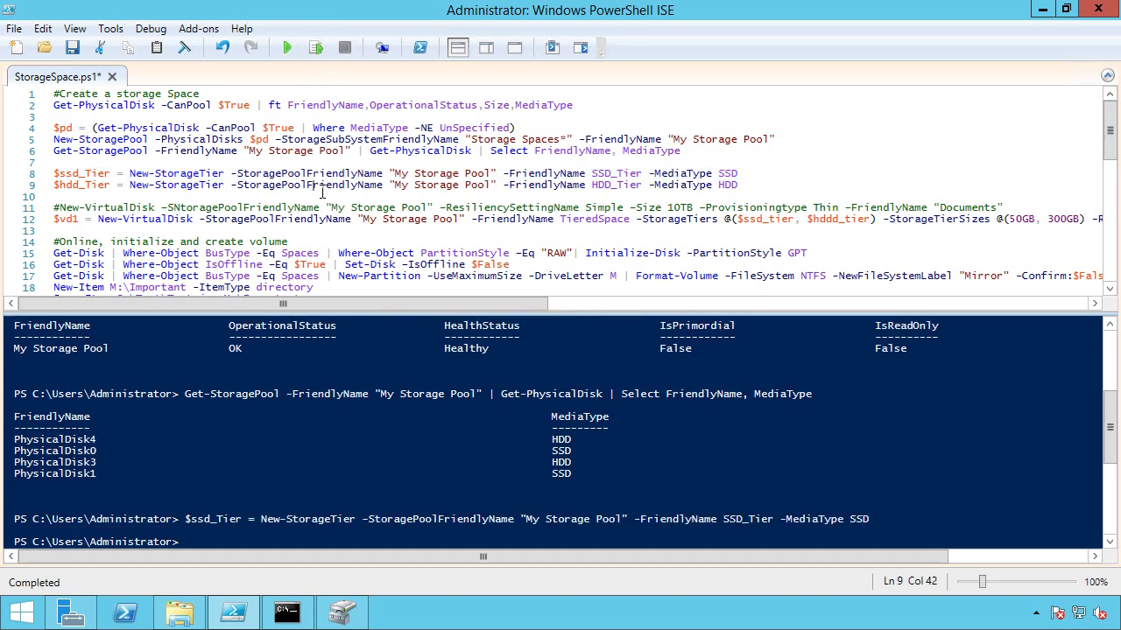
pyautogui.moveTo(739, 186); pyautogui.dragTo(718, 187)
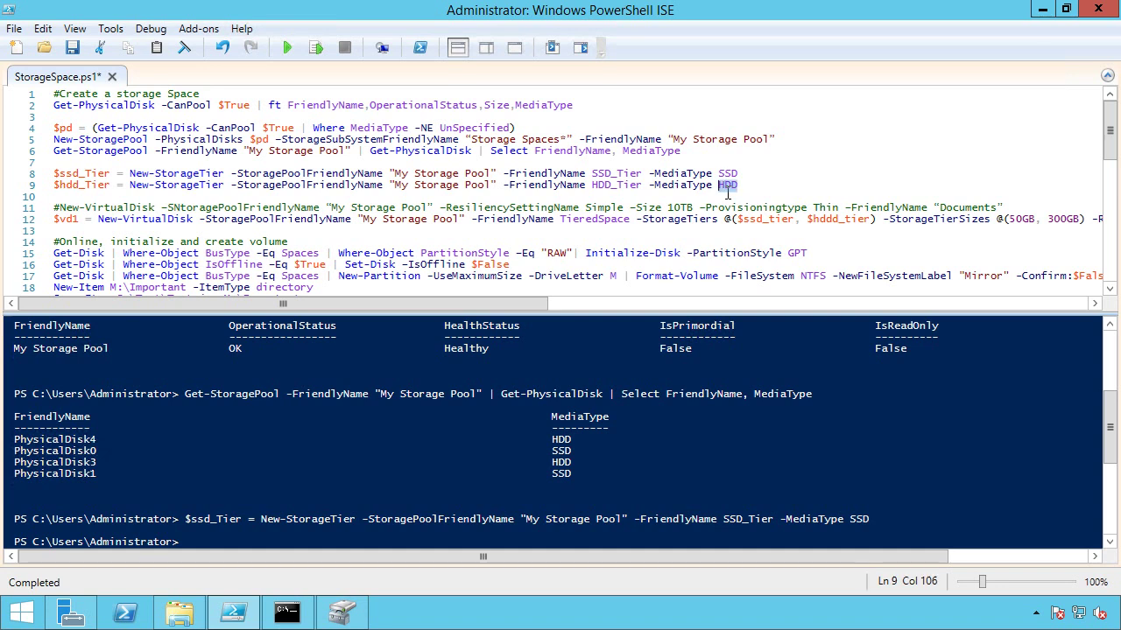
pyautogui.click(577, 189)
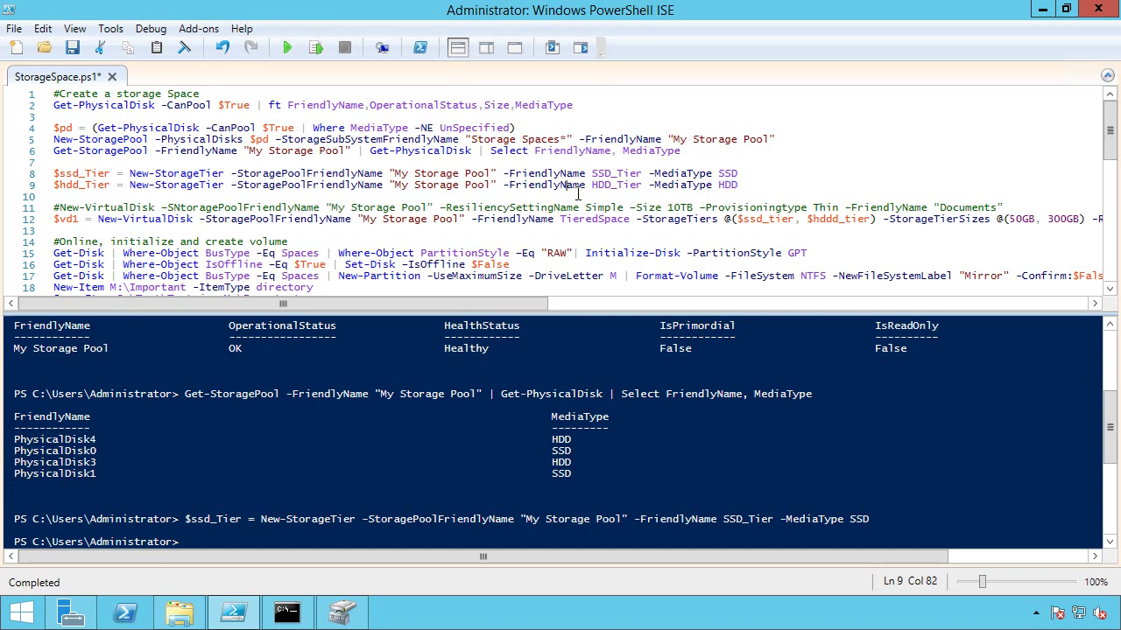
pyautogui.click(319, 58)
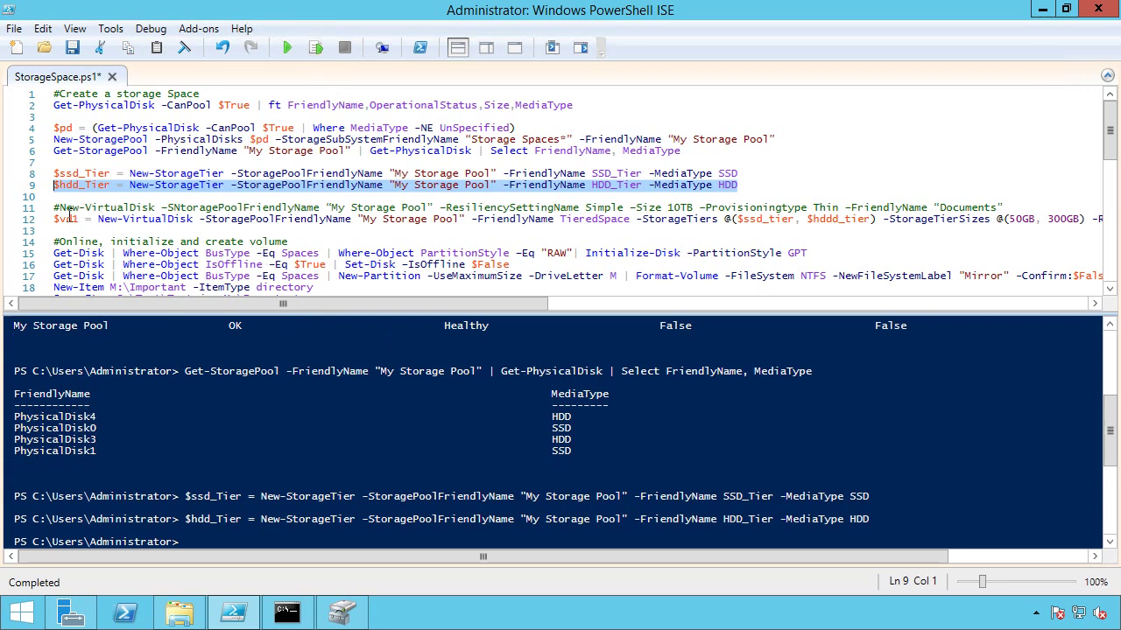
pyautogui.moveTo(58, 212); pyautogui.dragTo(492, 213)
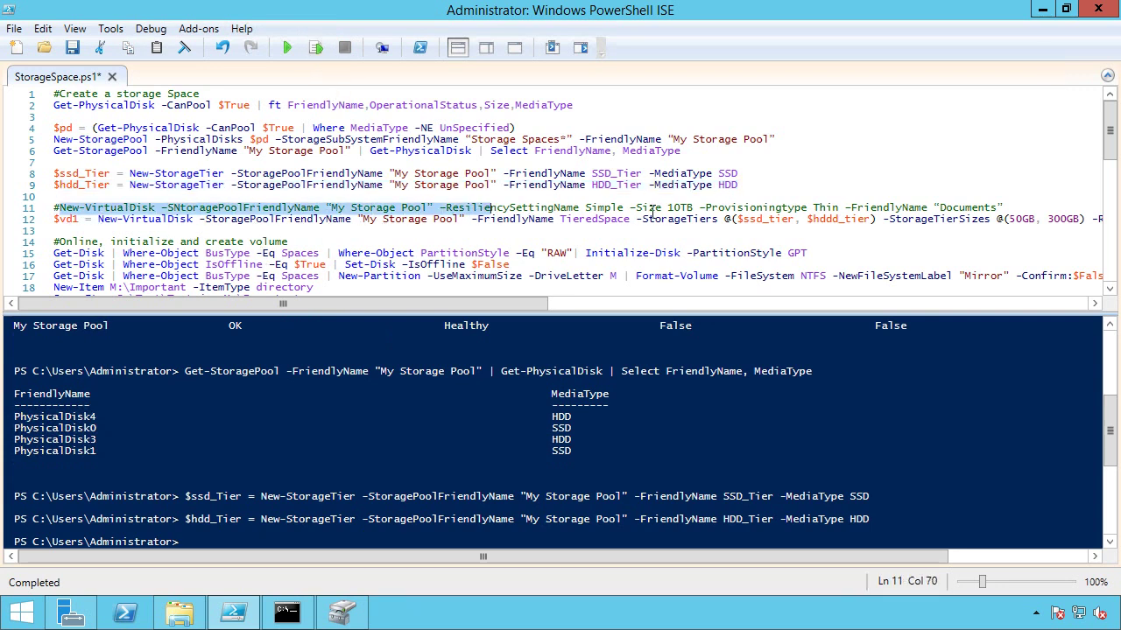
pyautogui.moveTo(638, 212); pyautogui.dragTo(445, 213)
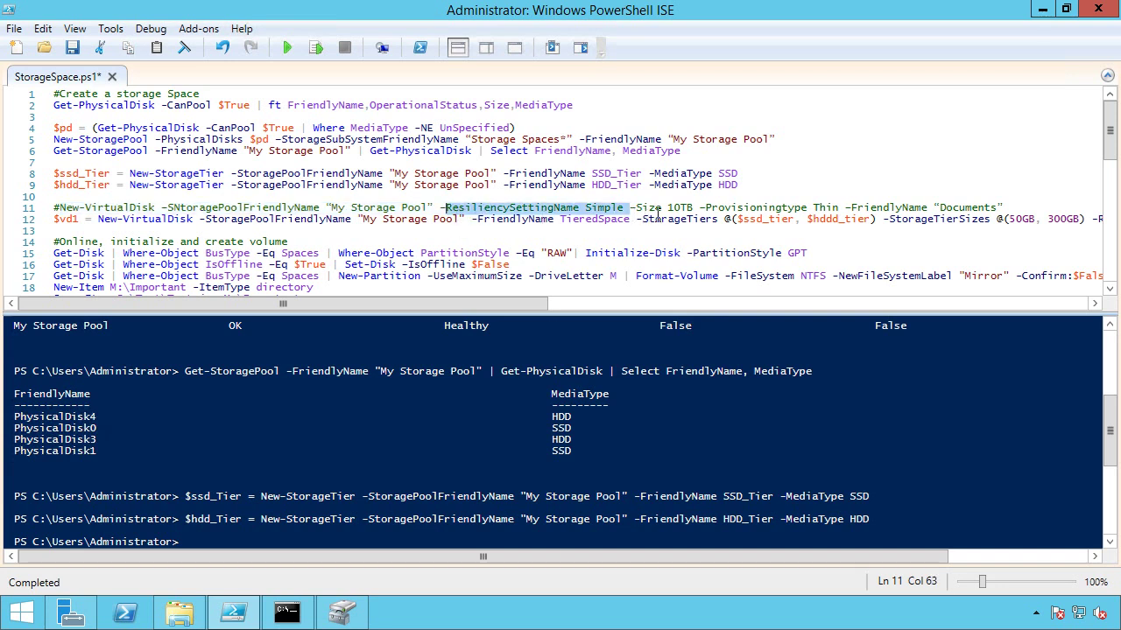
# - Review the Size 10TB and Thin options and line 12's TieredSpace New-VirtualDisk command
pyautogui.moveTo(701, 213); pyautogui.dragTo(636, 213)
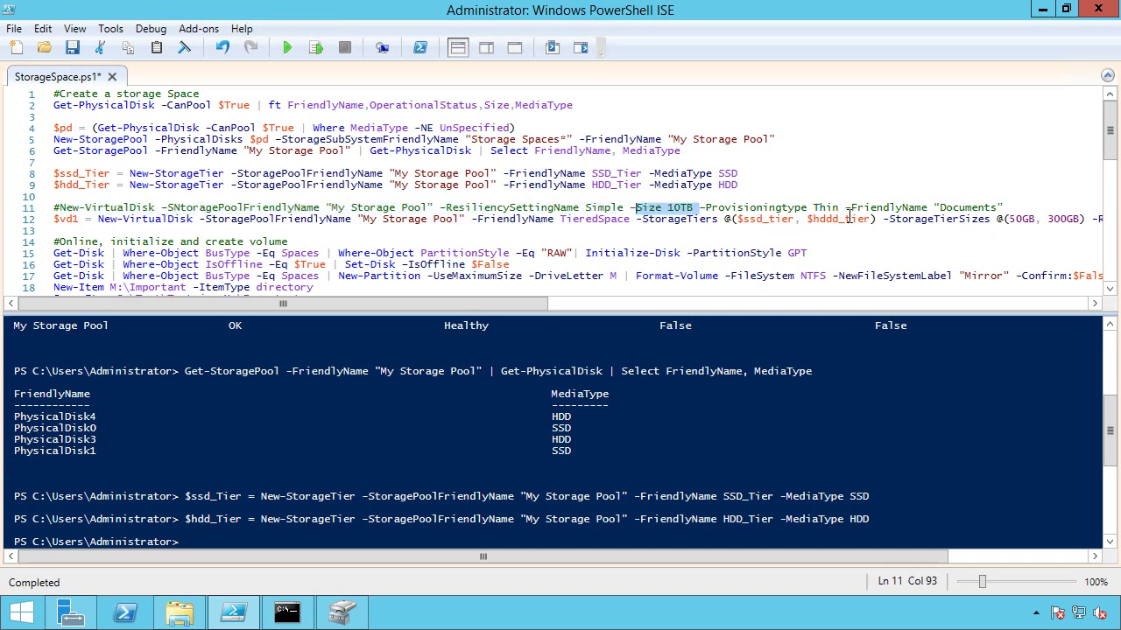
pyautogui.moveTo(839, 213); pyautogui.dragTo(706, 212)
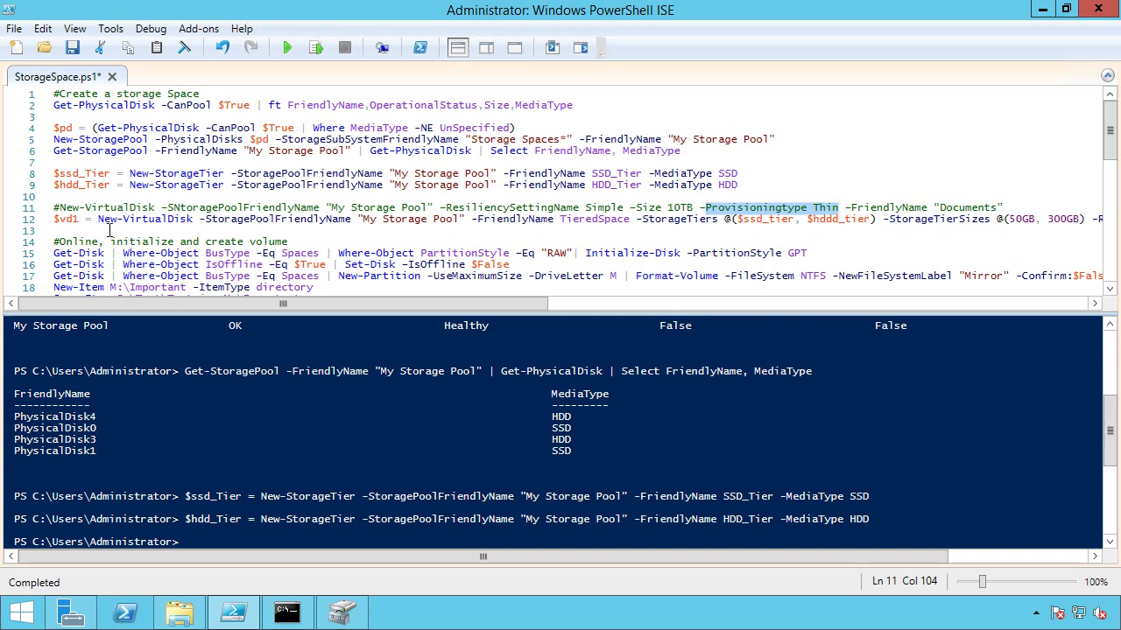
pyautogui.moveTo(98, 221)
pyautogui.mouseDown()
pyautogui.moveTo(200, 221)
pyautogui.moveTo(188, 210)
pyautogui.moveTo(85, 225)
pyautogui.mouseUp()
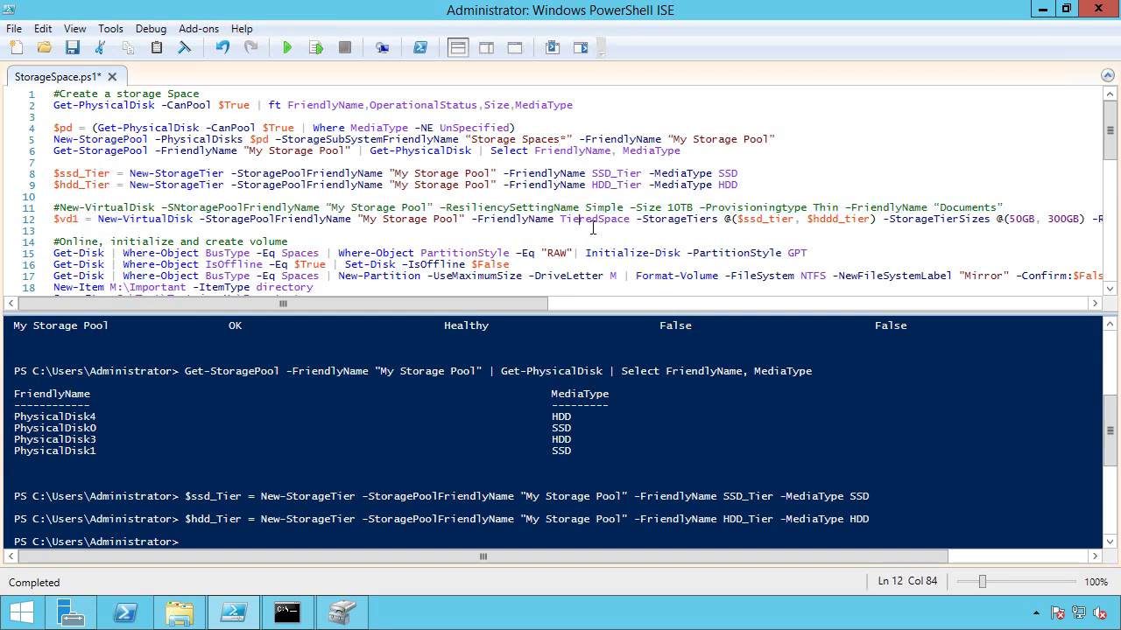
pyautogui.moveTo(579, 226)
pyautogui.mouseDown()
pyautogui.moveTo(636, 230)
pyautogui.moveTo(561, 225)
pyautogui.mouseUp()
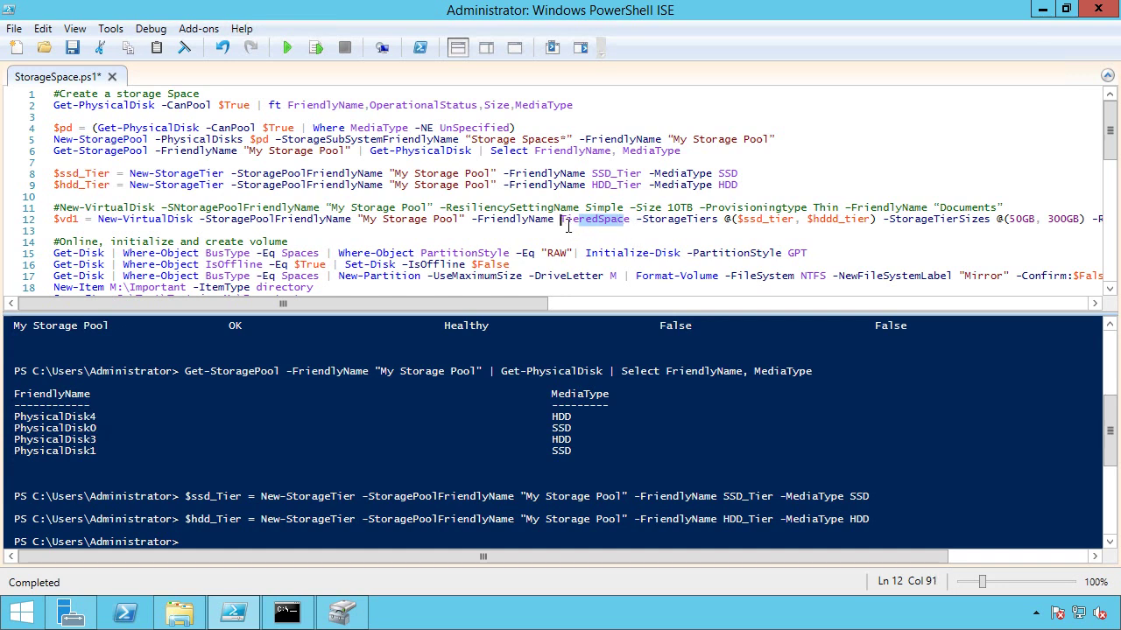
# - Undo the accidental text move and correct $hddd_tier to $hdd_tier on line 12
pyautogui.hotkey('ctrl', 'z')
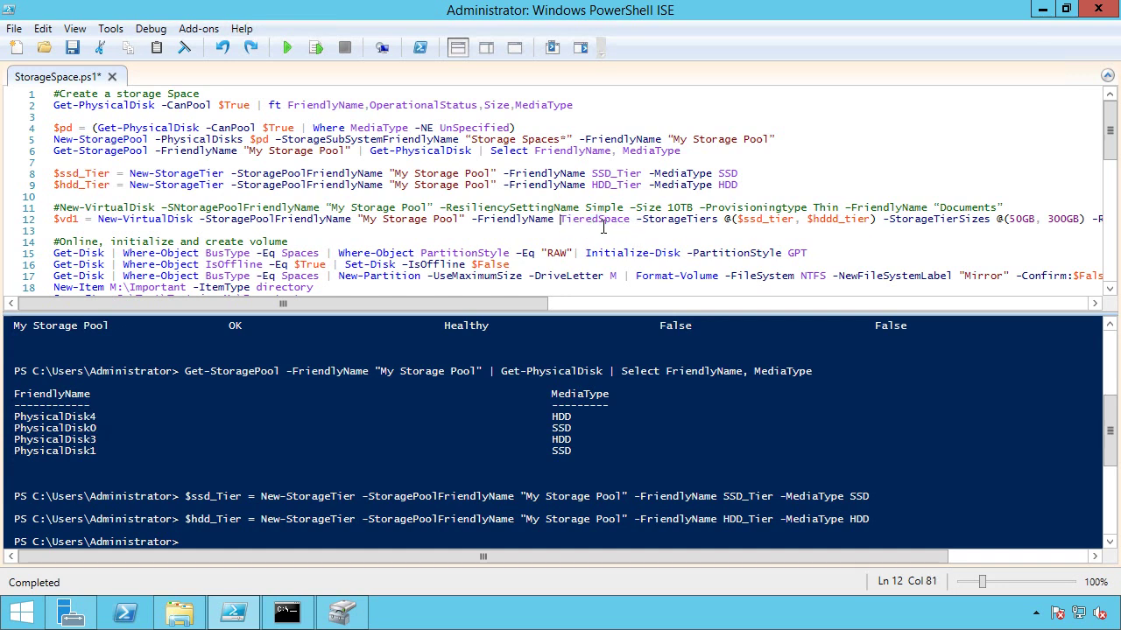
pyautogui.click(693, 226)
pyautogui.click(768, 225)
pyautogui.press('BackSpace')
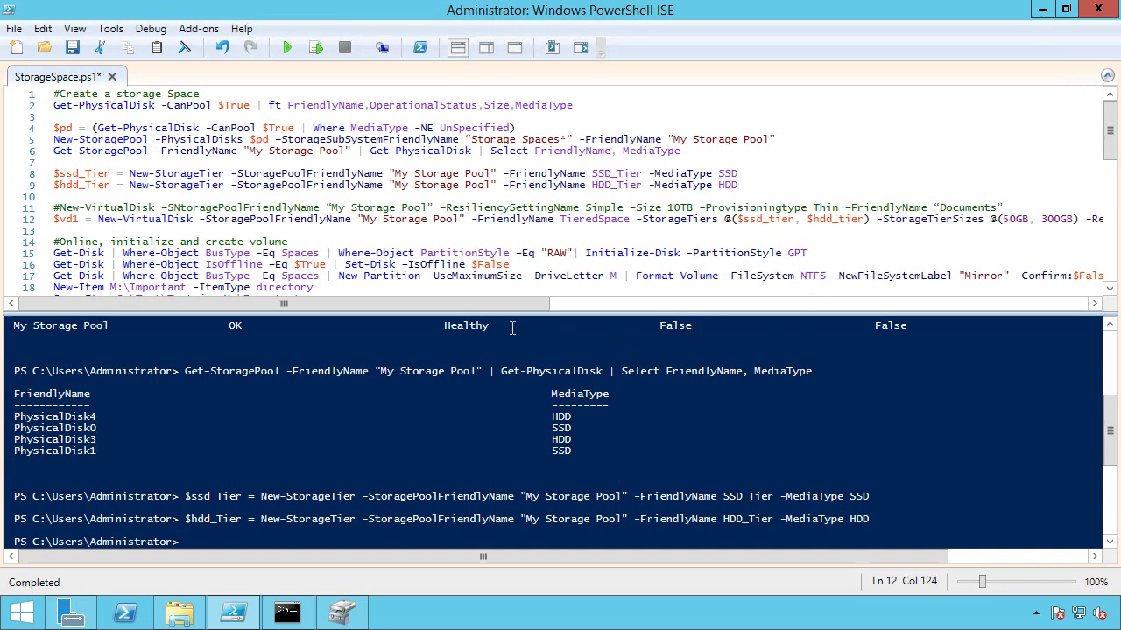
# - Check the 300GB HDD tier, Mirror resiliency and 1GB write cache, then run line 12
pyautogui.moveTo(517, 309); pyautogui.dragTo(621, 308)
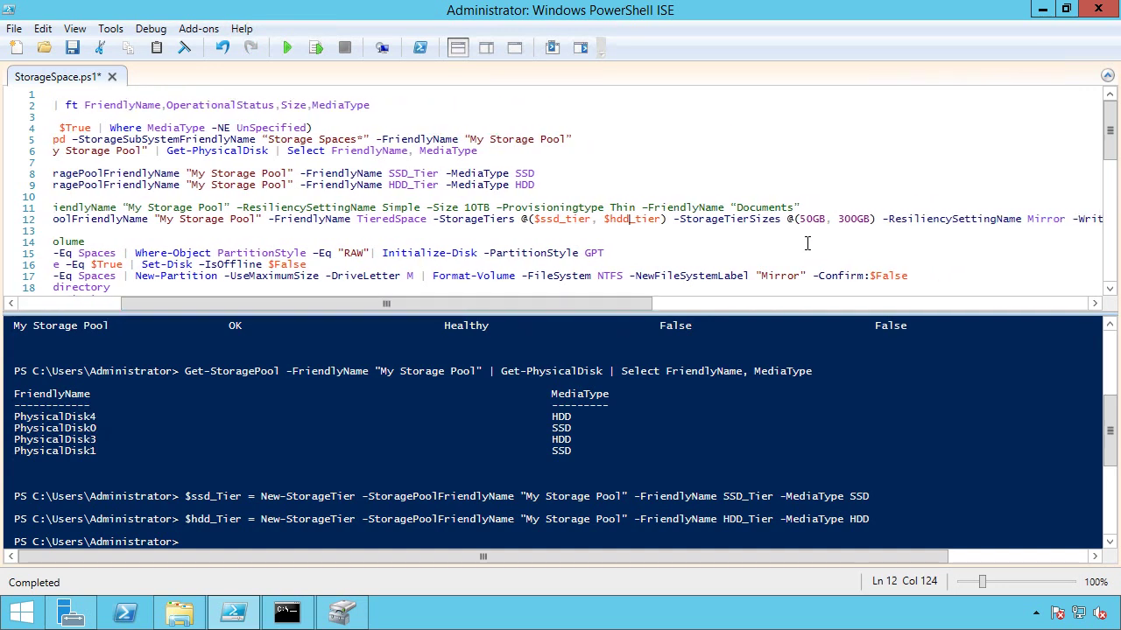
pyautogui.click(857, 223)
pyautogui.moveTo(662, 303); pyautogui.dragTo(719, 308)
pyautogui.click(932, 219)
pyautogui.hotkey('shift', 'Up')
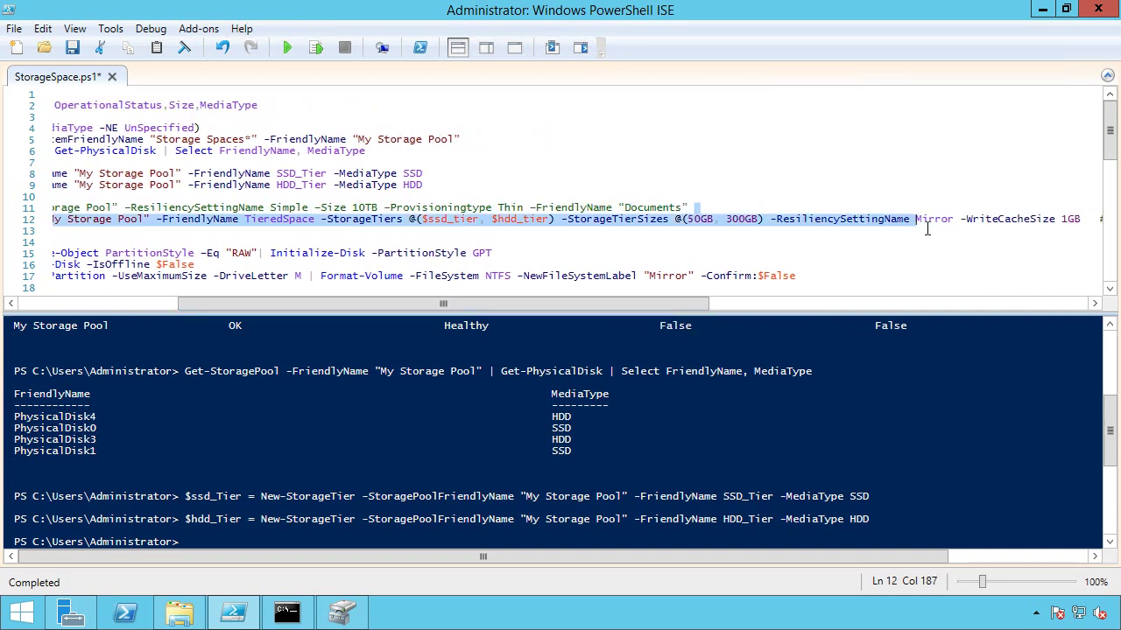
pyautogui.press('Left')
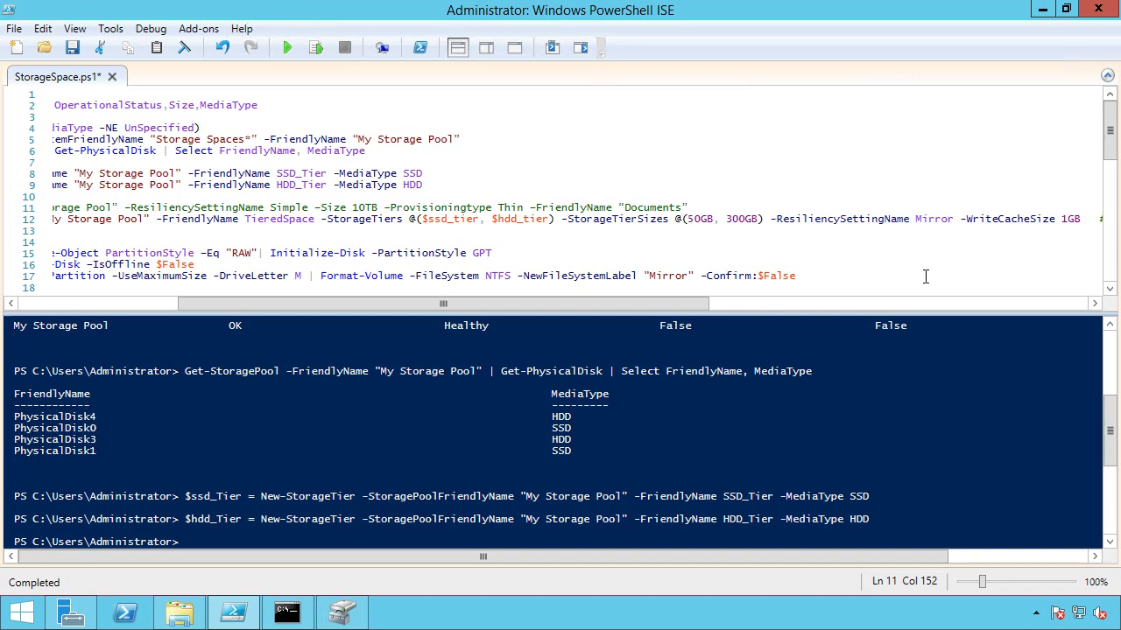
pyautogui.moveTo(702, 314); pyautogui.dragTo(760, 311)
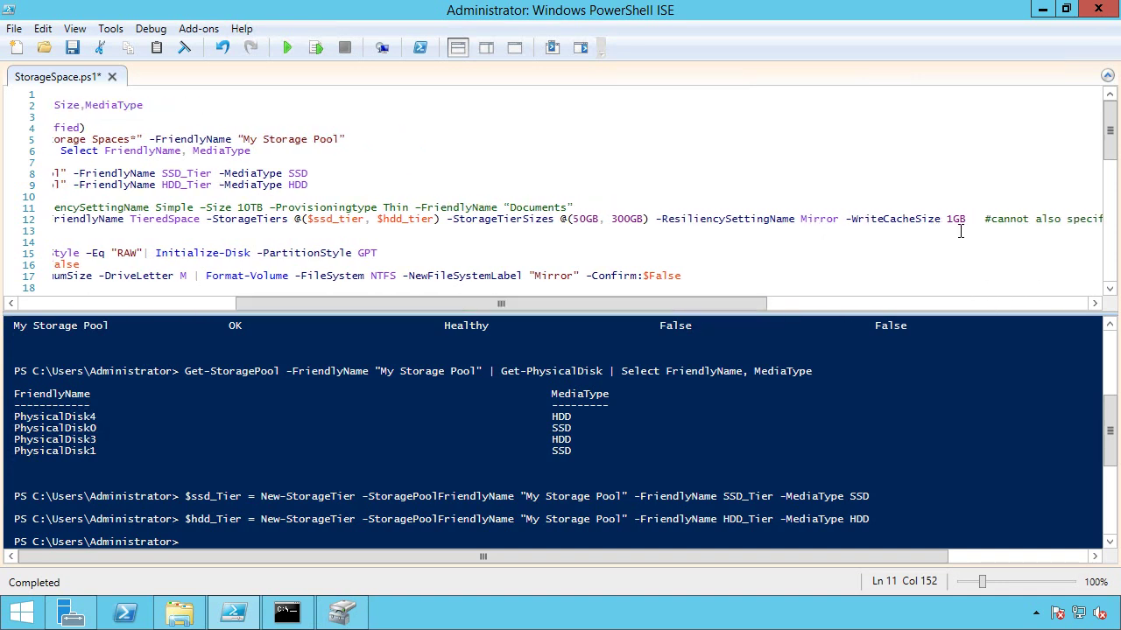
pyautogui.doubleClick(955, 219)
pyautogui.moveTo(688, 303); pyautogui.dragTo(443, 316)
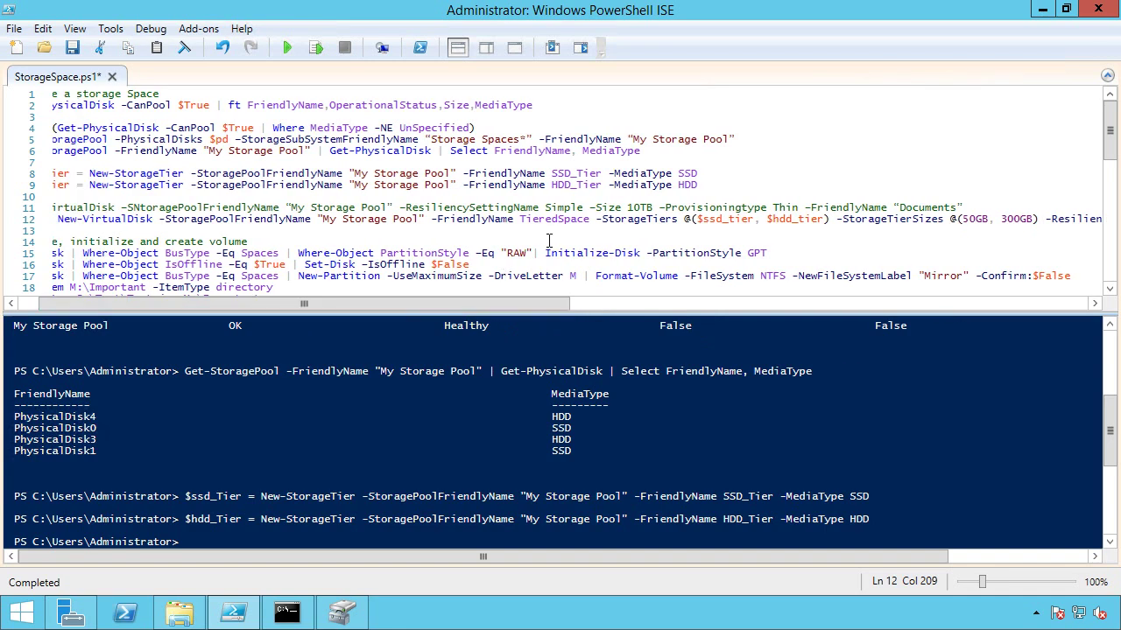
pyautogui.click(326, 55)
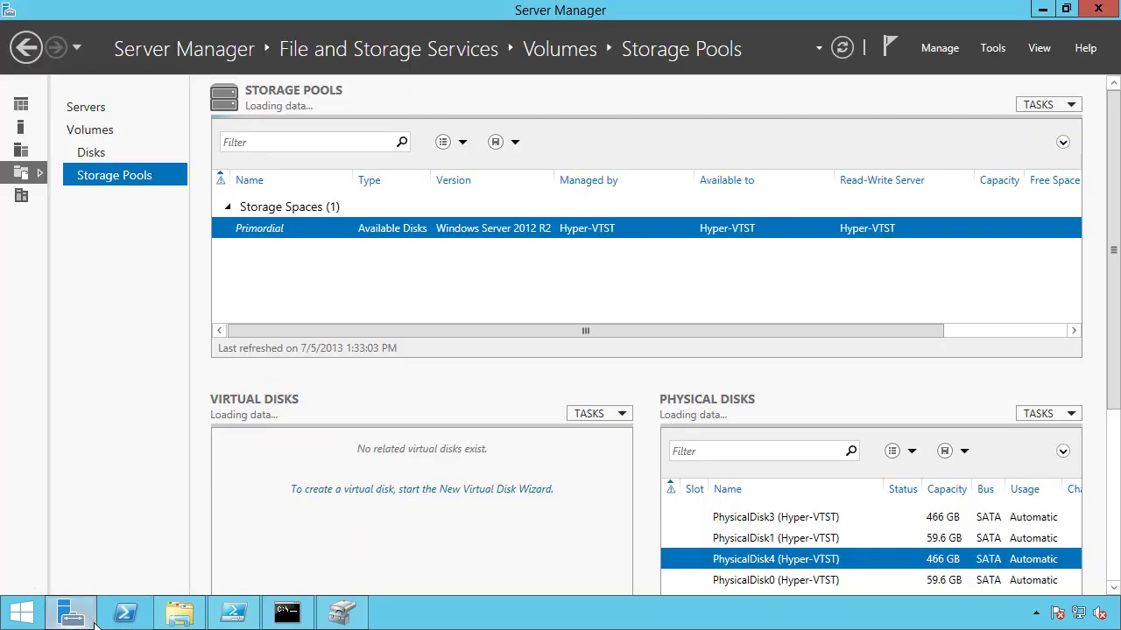
# - Refresh My Storage Pool to show the 350 GB mirrored TieredSpace, then return to the script
pyautogui.click(71, 612)
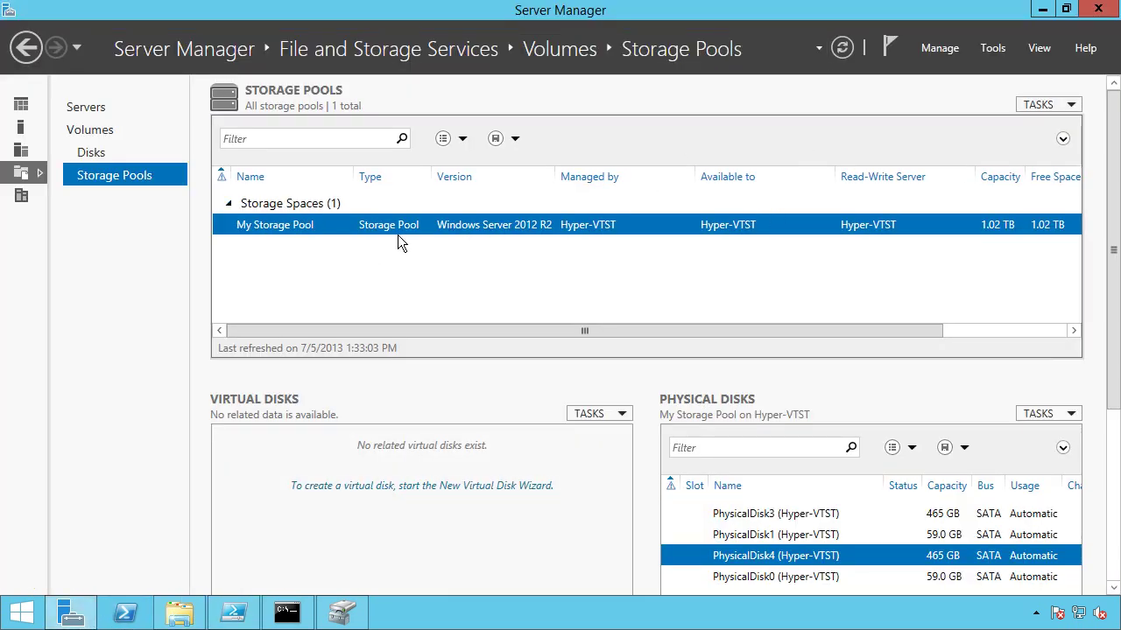
pyautogui.click(847, 51)
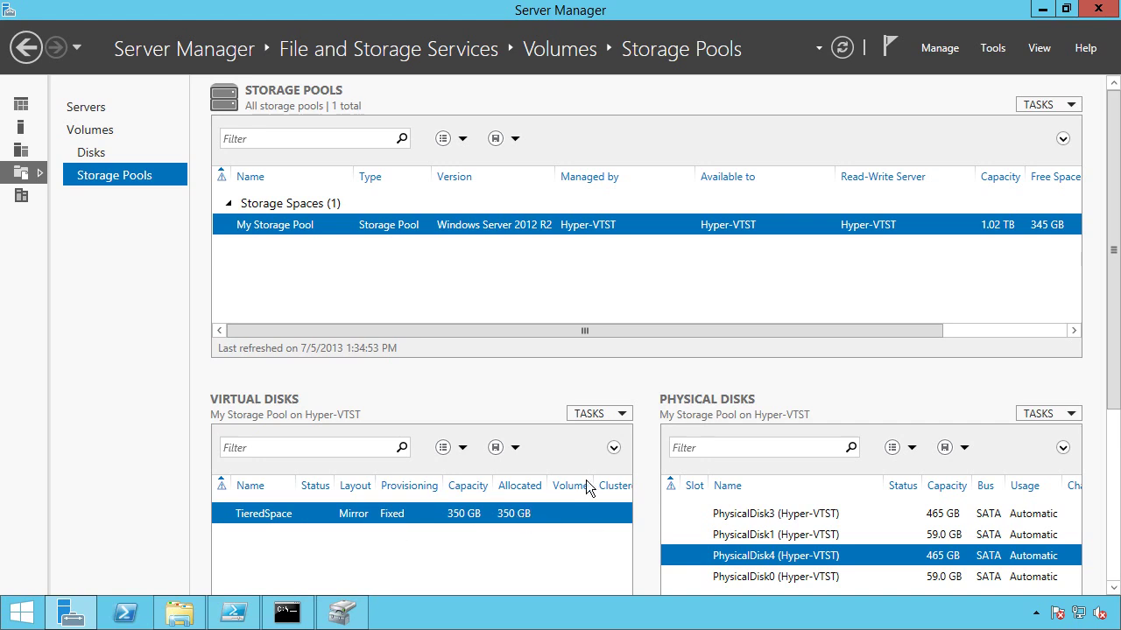
pyautogui.click(235, 613)
pyautogui.moveTo(517, 315); pyautogui.dragTo(74, 315)
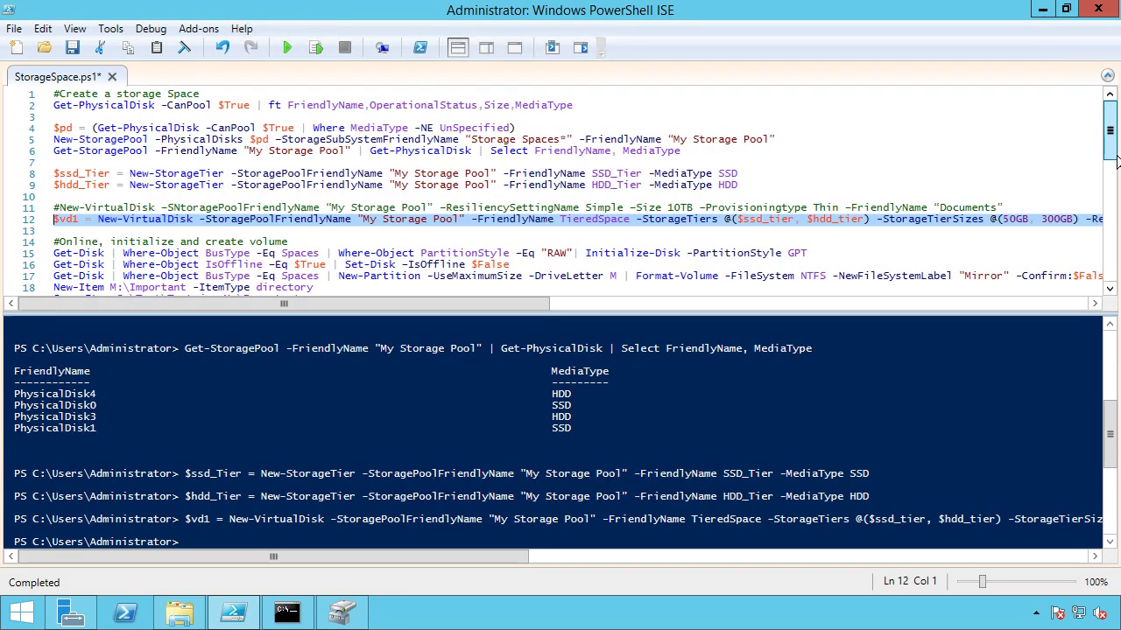
# - Run line 15 to initialize the raw tiered-space disk as GPT
pyautogui.moveTo(1114, 160); pyautogui.dragTo(1116, 172)
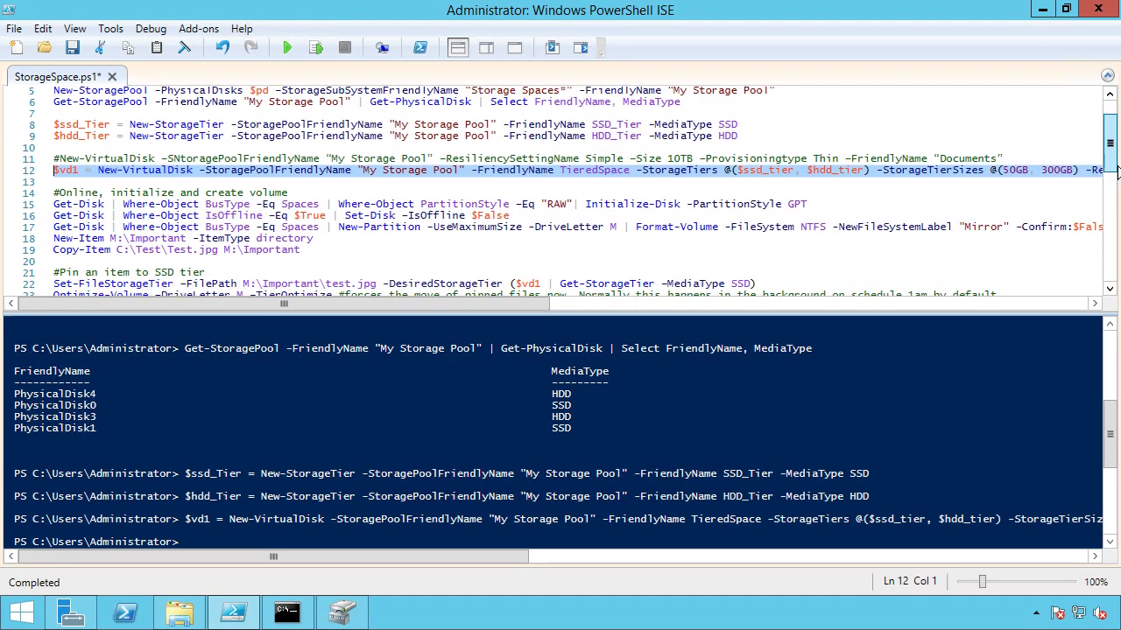
pyautogui.click(374, 206)
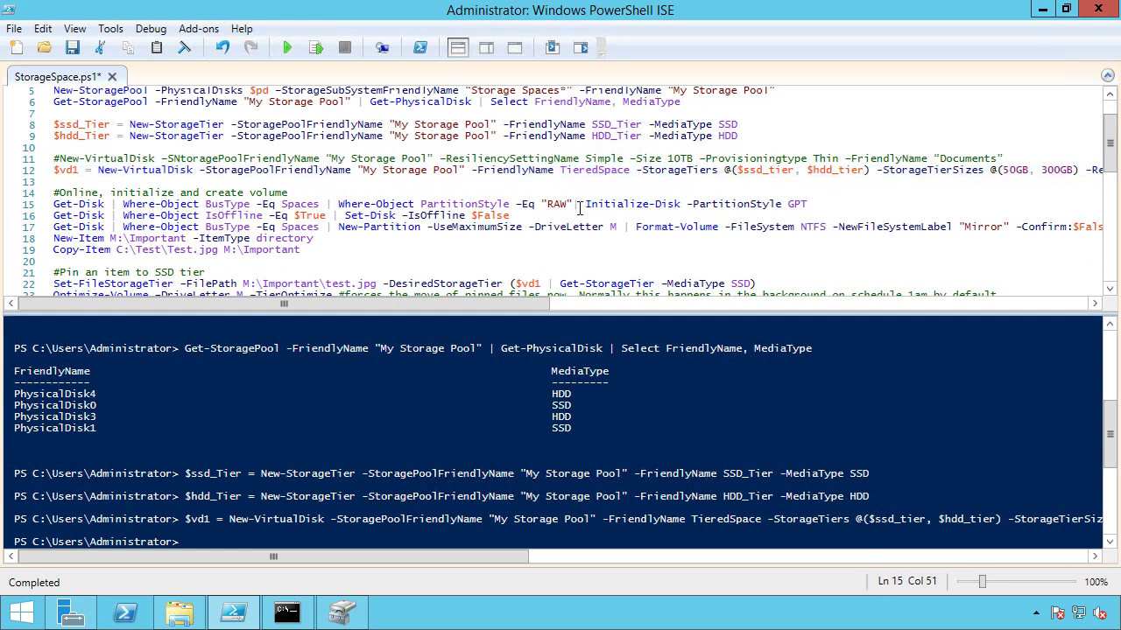
pyautogui.moveTo(290, 193); pyautogui.dragTo(575, 208)
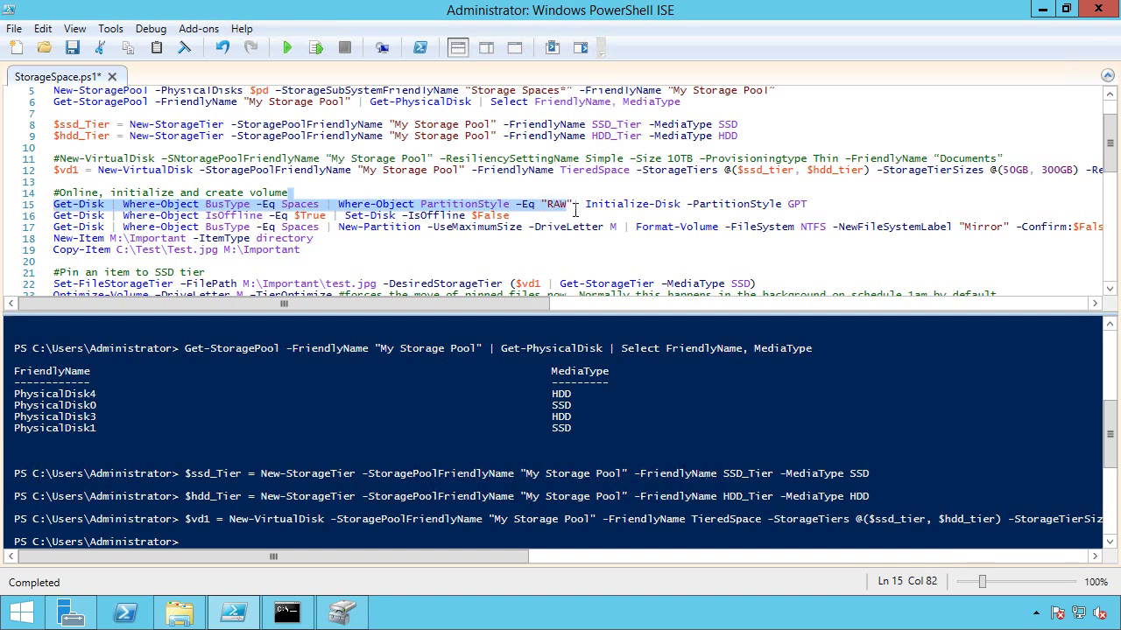
pyautogui.click(575, 208)
pyautogui.click(747, 208)
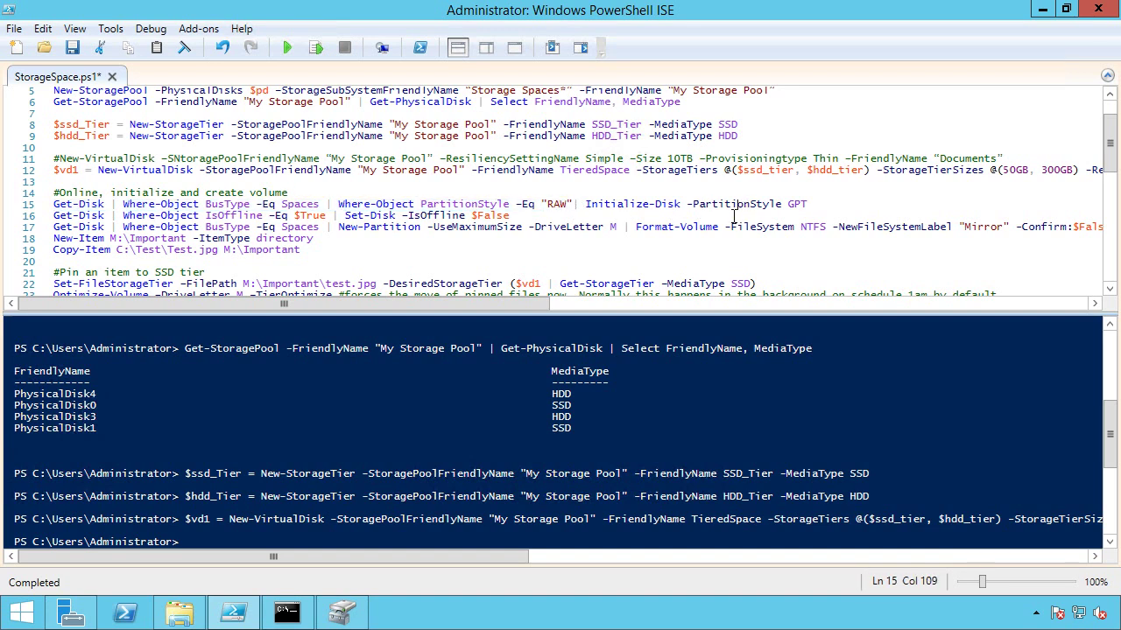
pyautogui.click(326, 57)
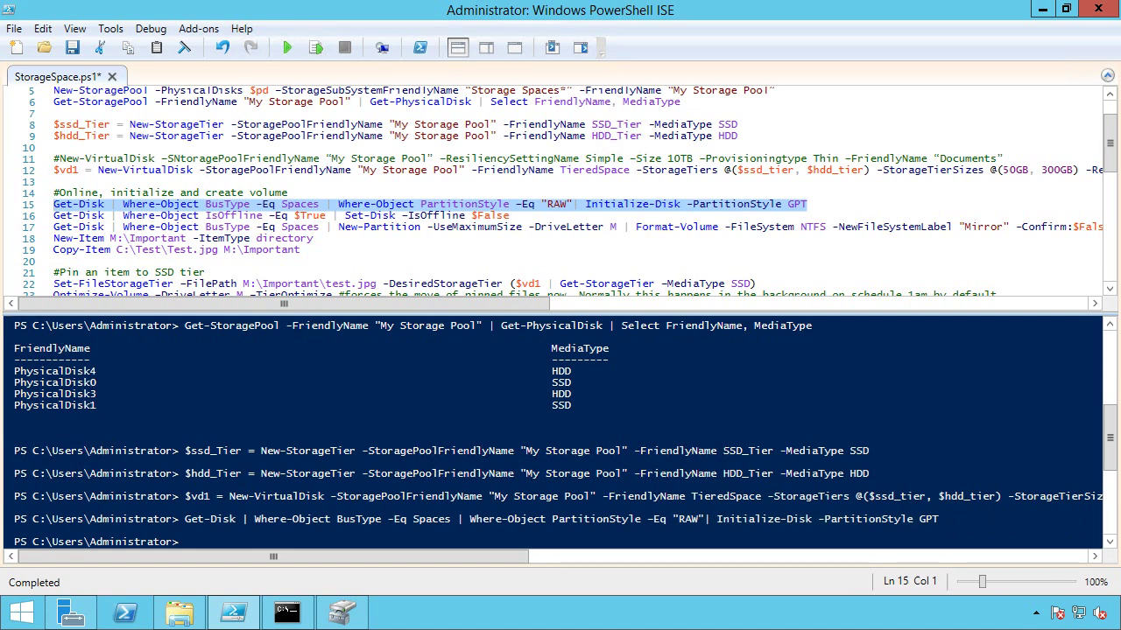
# - Refresh Disk Management to confirm Disk 5 as 349.88 GB unallocated
pyautogui.click(341, 613)
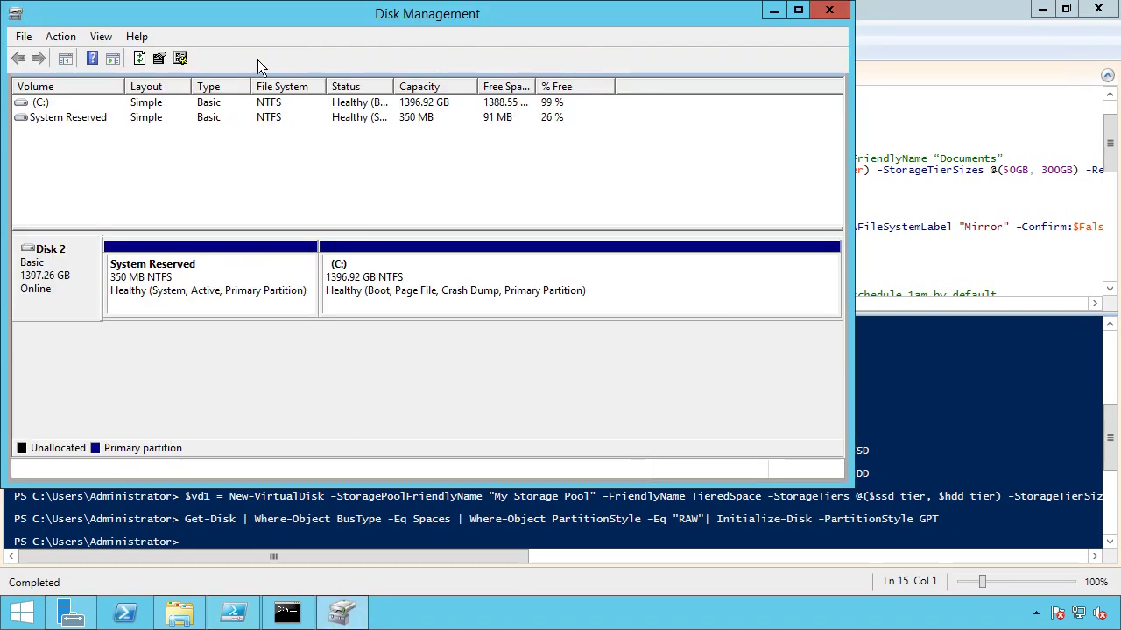
pyautogui.click(61, 37)
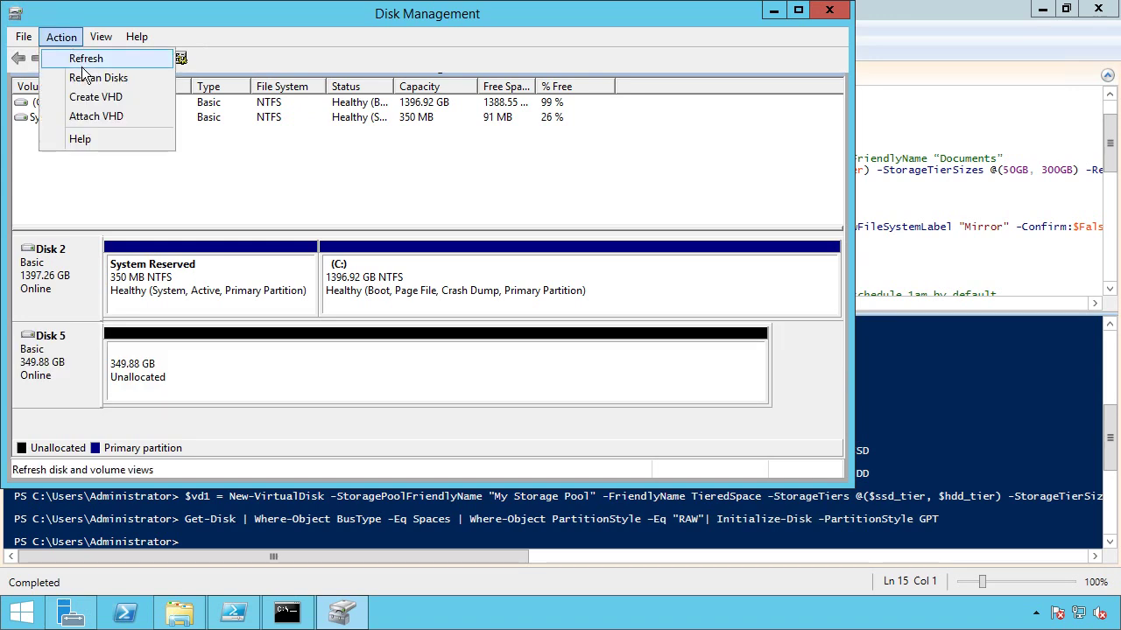
pyautogui.click(83, 68)
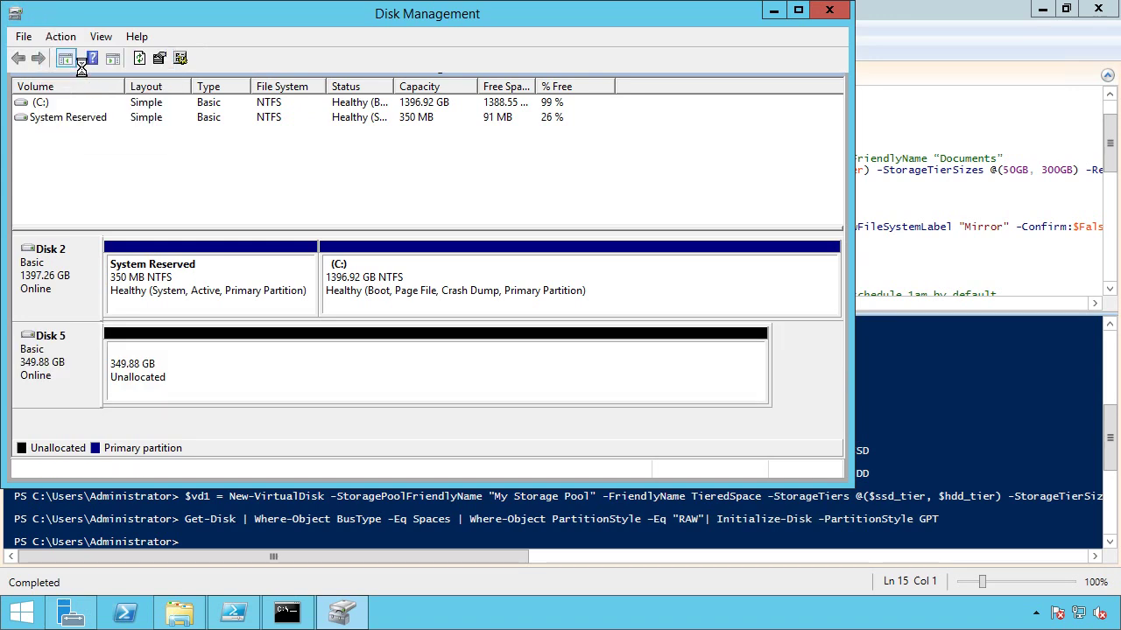
pyautogui.click(926, 26)
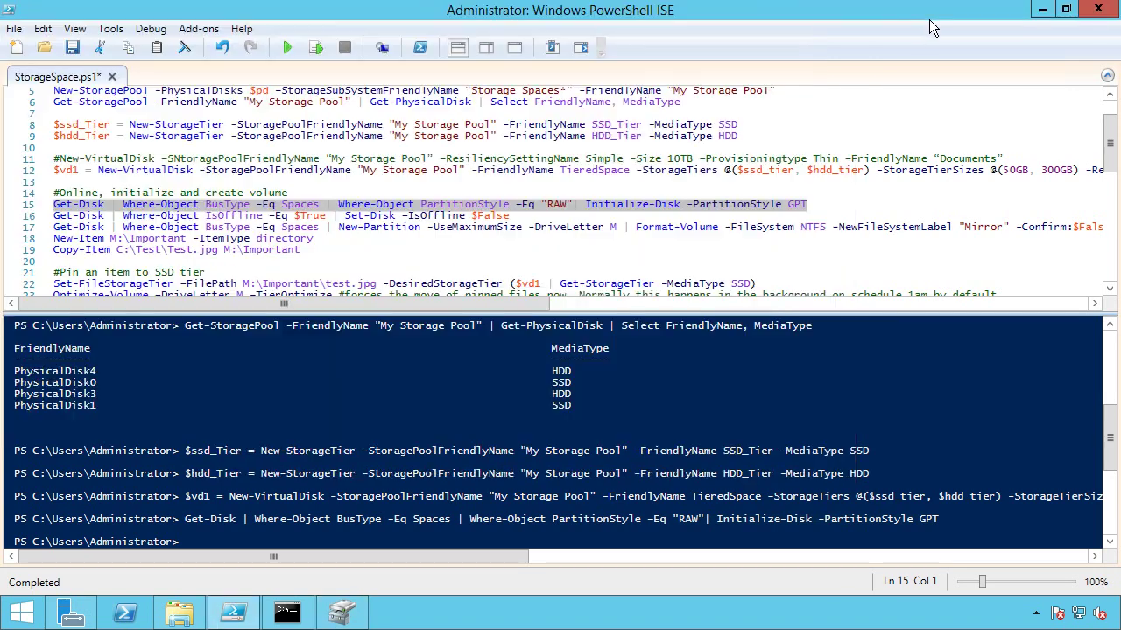
pyautogui.click(467, 222)
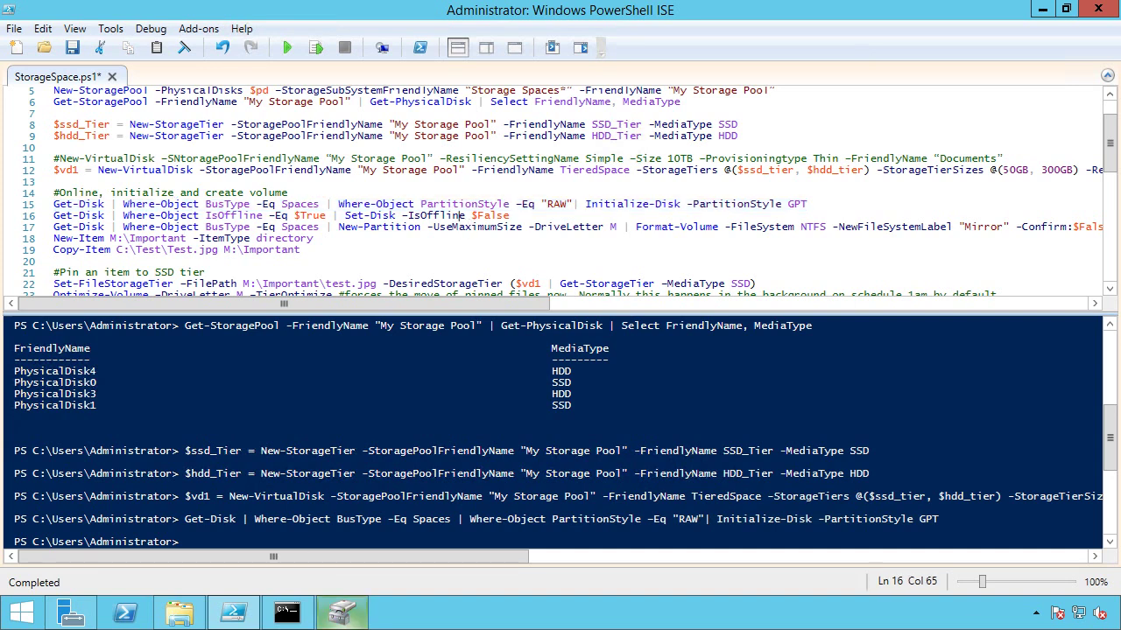
pyautogui.click(341, 613)
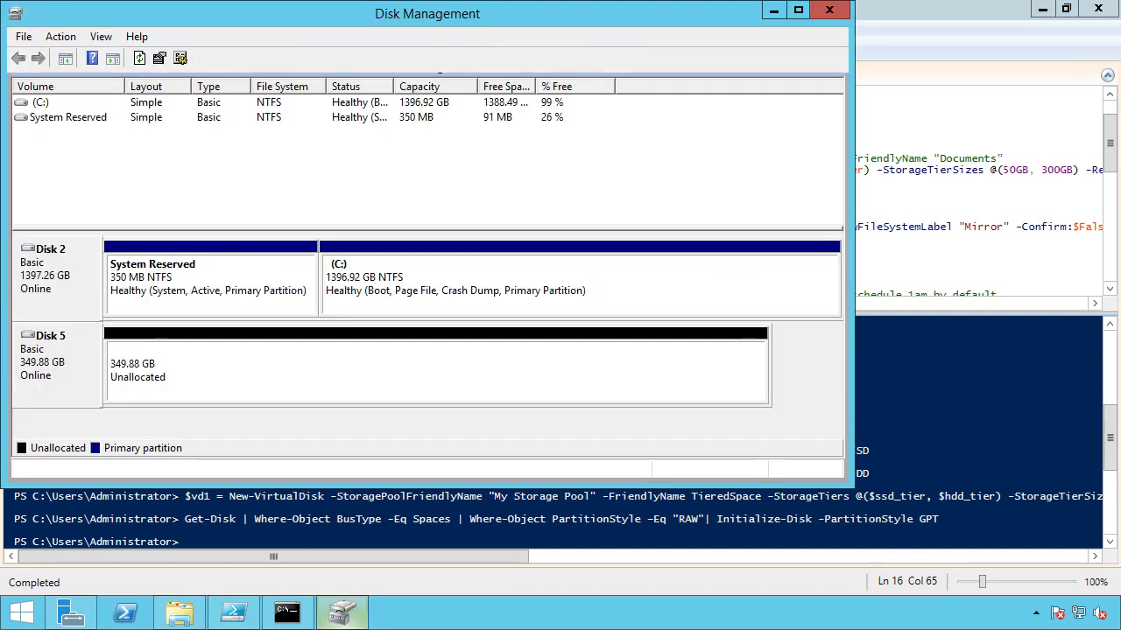
pyautogui.click(233, 613)
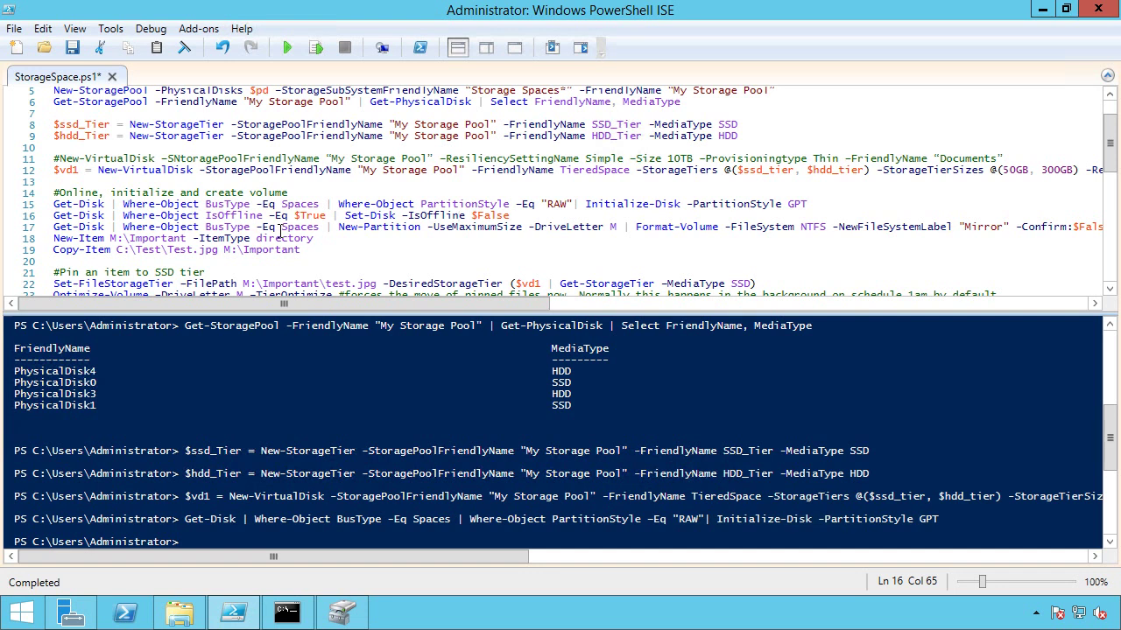
# - Run line 17 to create the NTFS volume Mirror as drive M:, cancelling the format prompt
pyautogui.click(296, 232)
pyautogui.click(913, 229)
pyautogui.moveTo(515, 312); pyautogui.dragTo(468, 320)
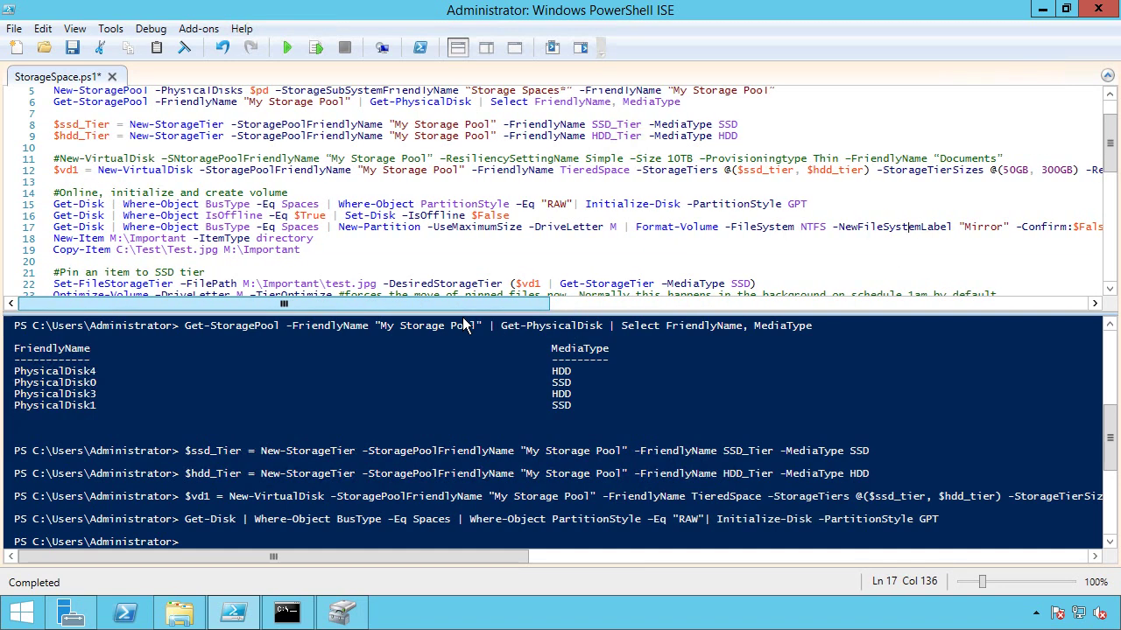
pyautogui.click(424, 230)
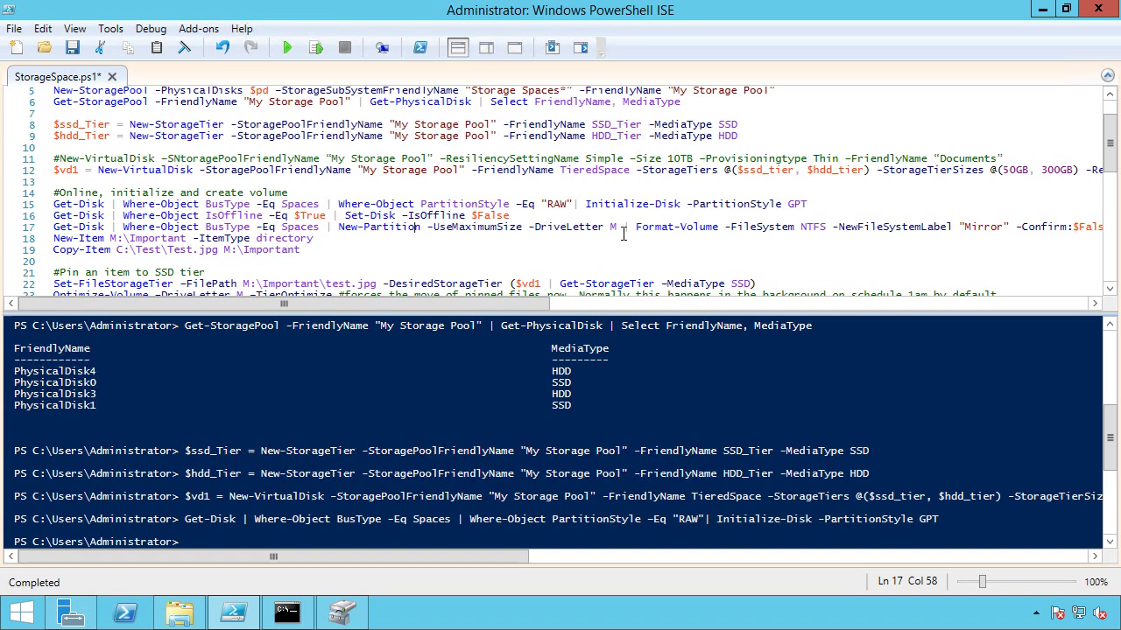
pyautogui.click(573, 229)
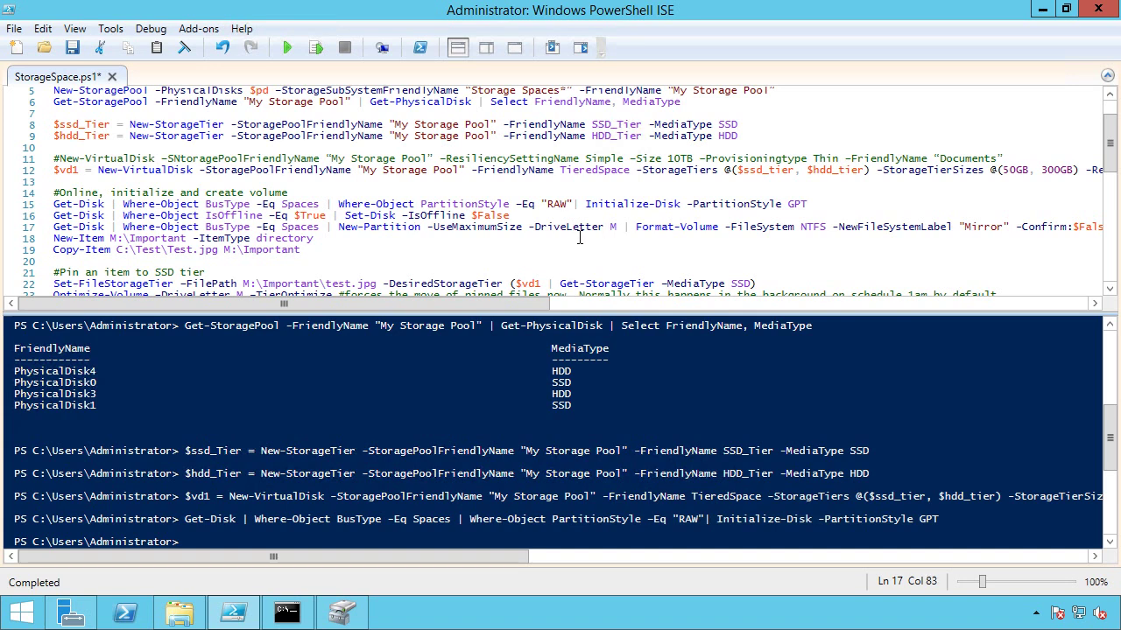
pyautogui.click(323, 53)
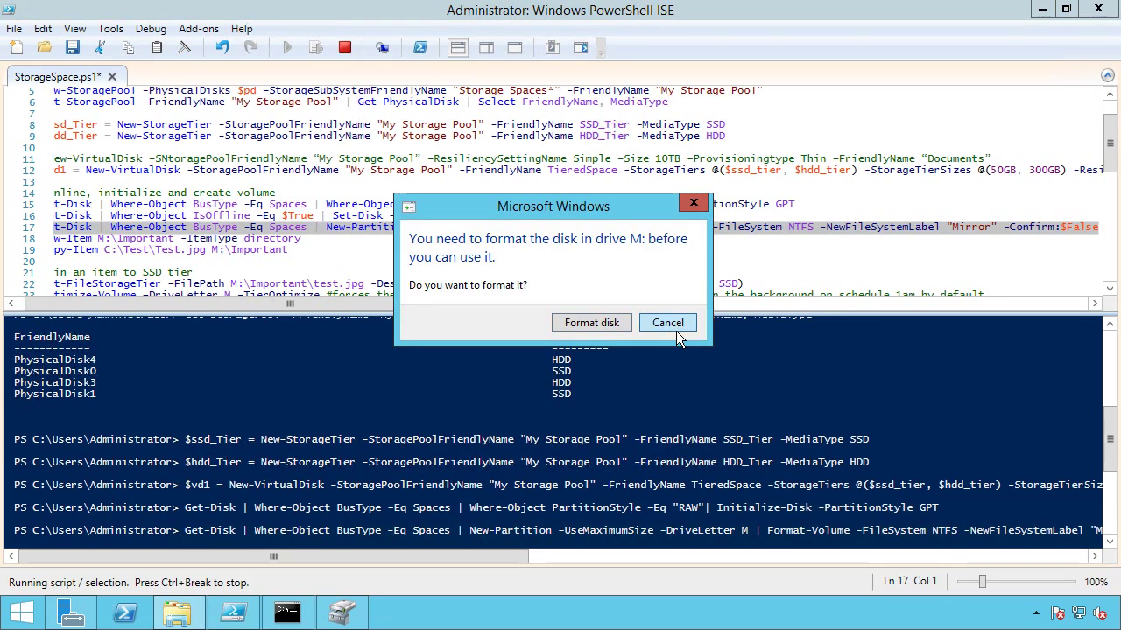
pyautogui.click(667, 323)
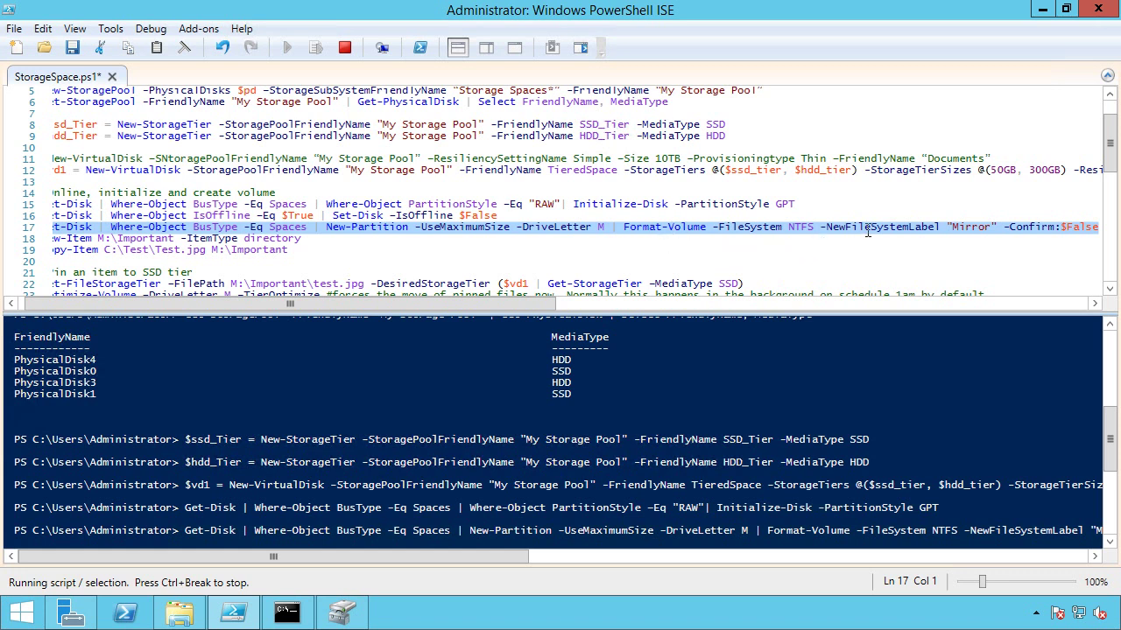
# - Check Disk Management for the new 349.87 GB Mirror (M:) volume
pyautogui.moveTo(324, 305); pyautogui.dragTo(311, 319)
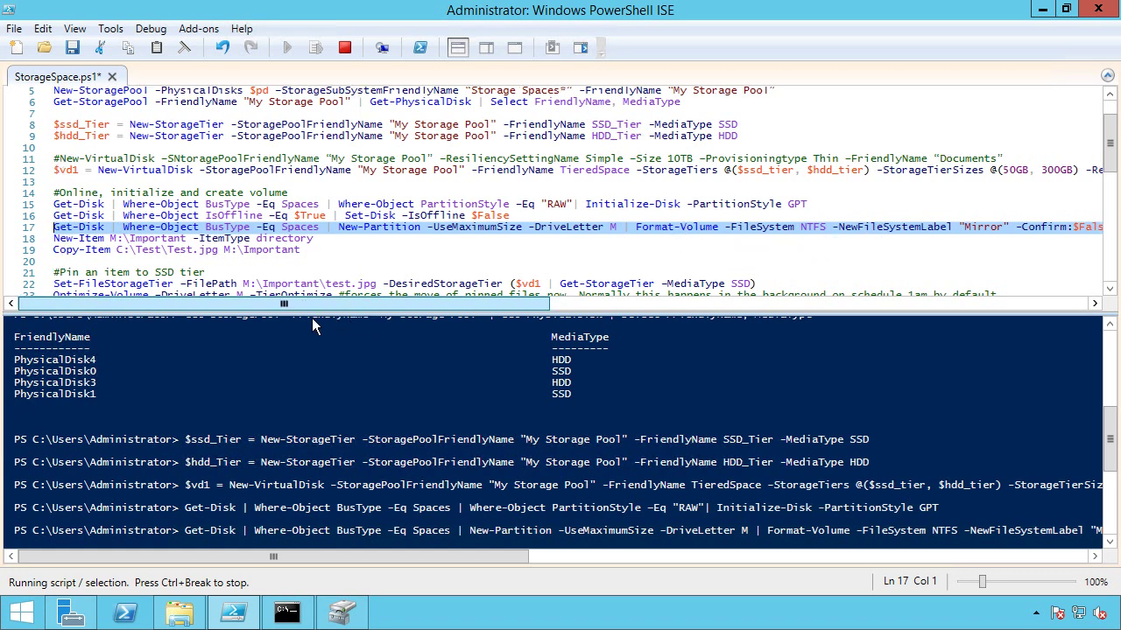
pyautogui.moveTo(287, 613)
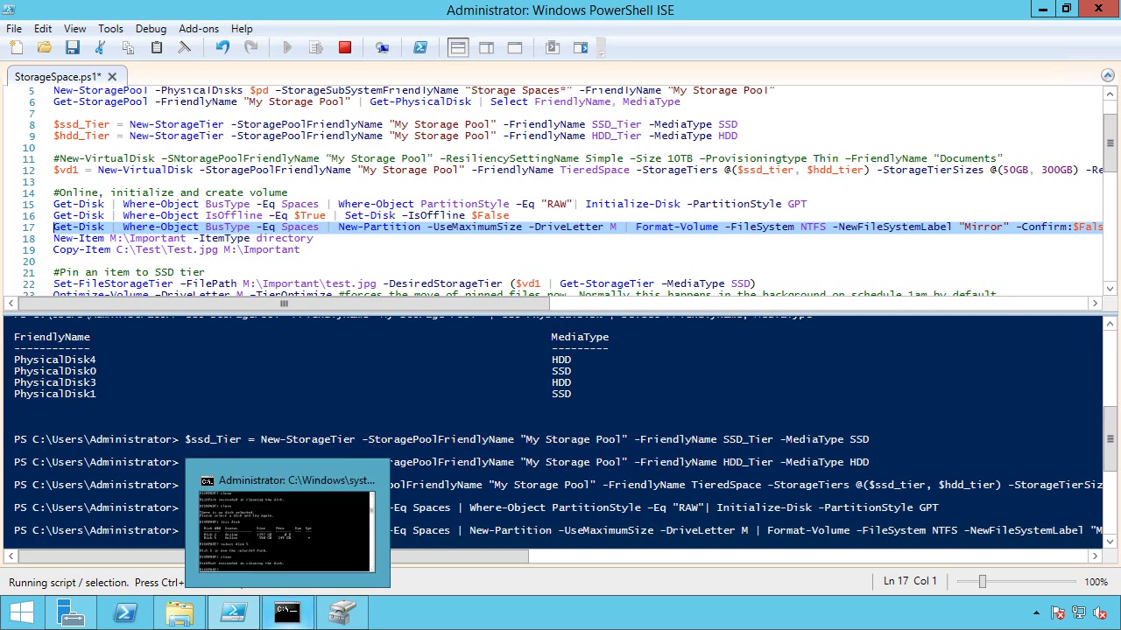
pyautogui.click(466, 629)
pyautogui.click(341, 612)
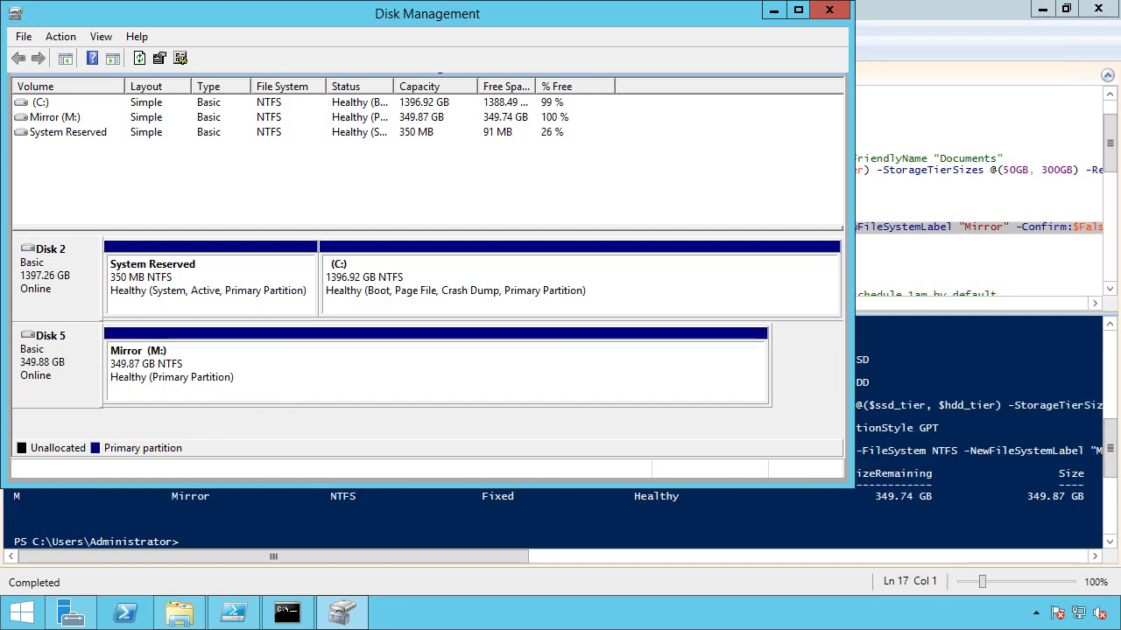
pyautogui.click(768, 534)
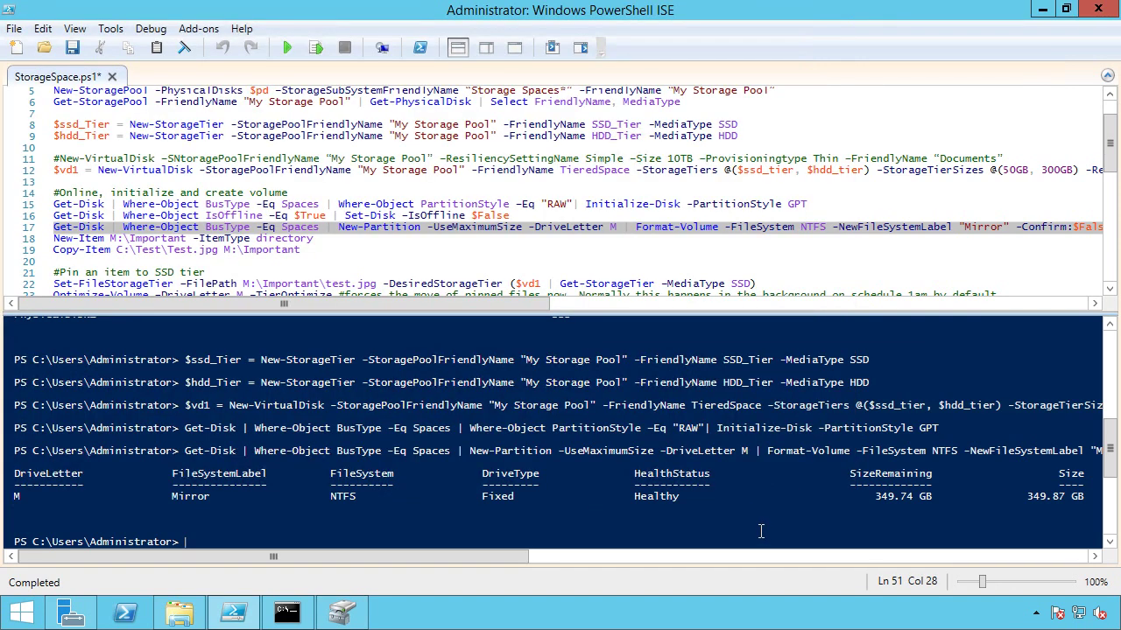
# - Create the M:\Important folder and copy Test.jpg into it
pyautogui.click(130, 238)
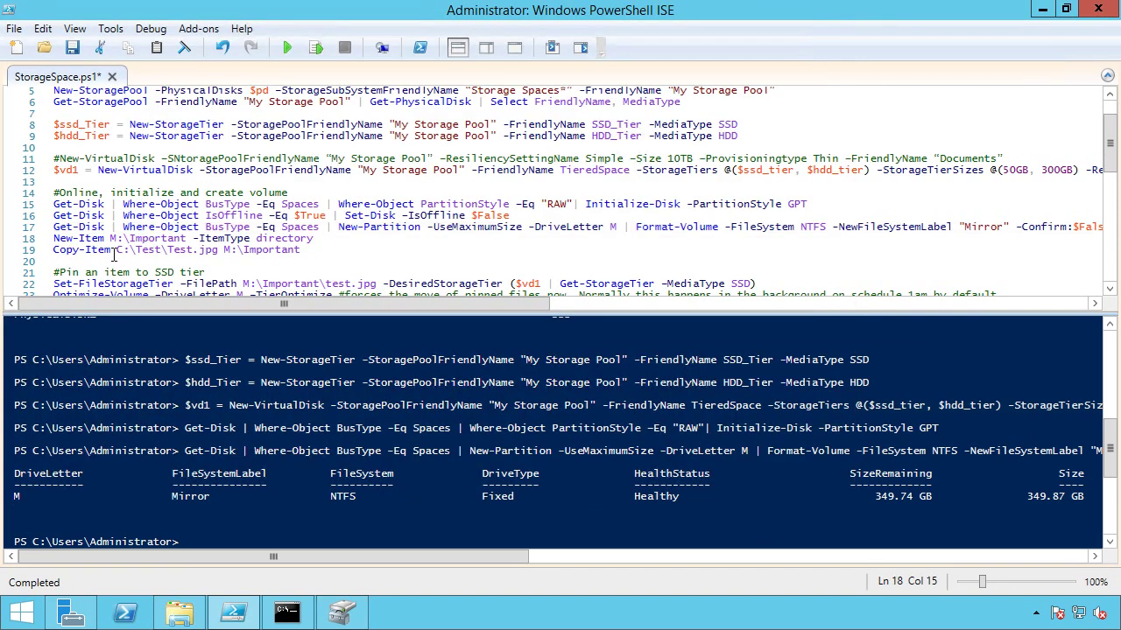
pyautogui.click(325, 54)
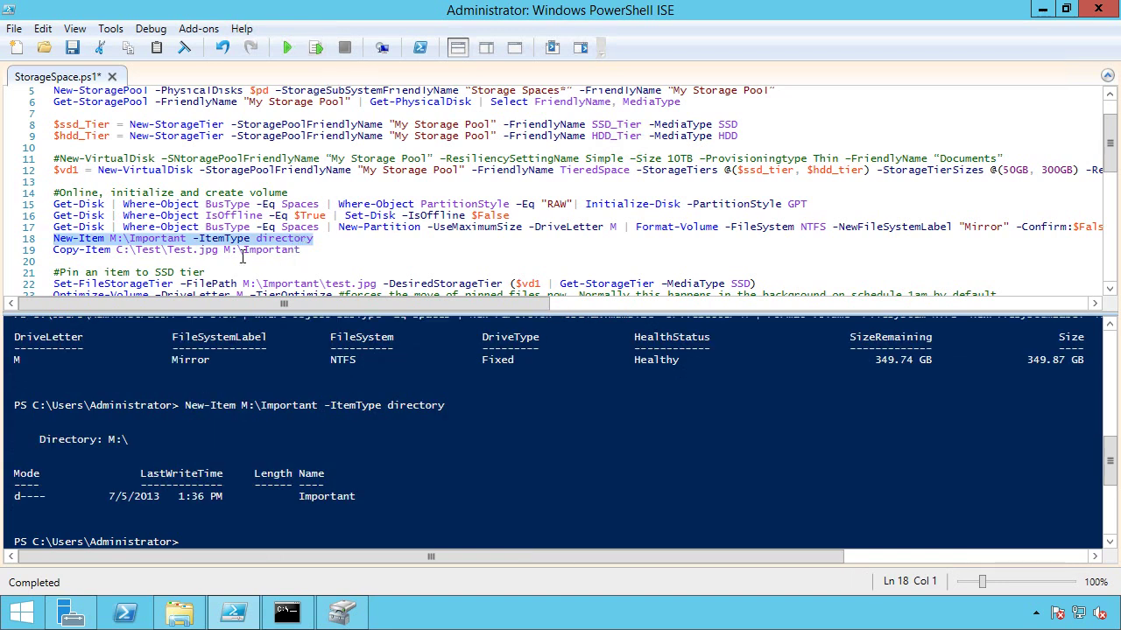
pyautogui.click(231, 250)
pyautogui.click(324, 60)
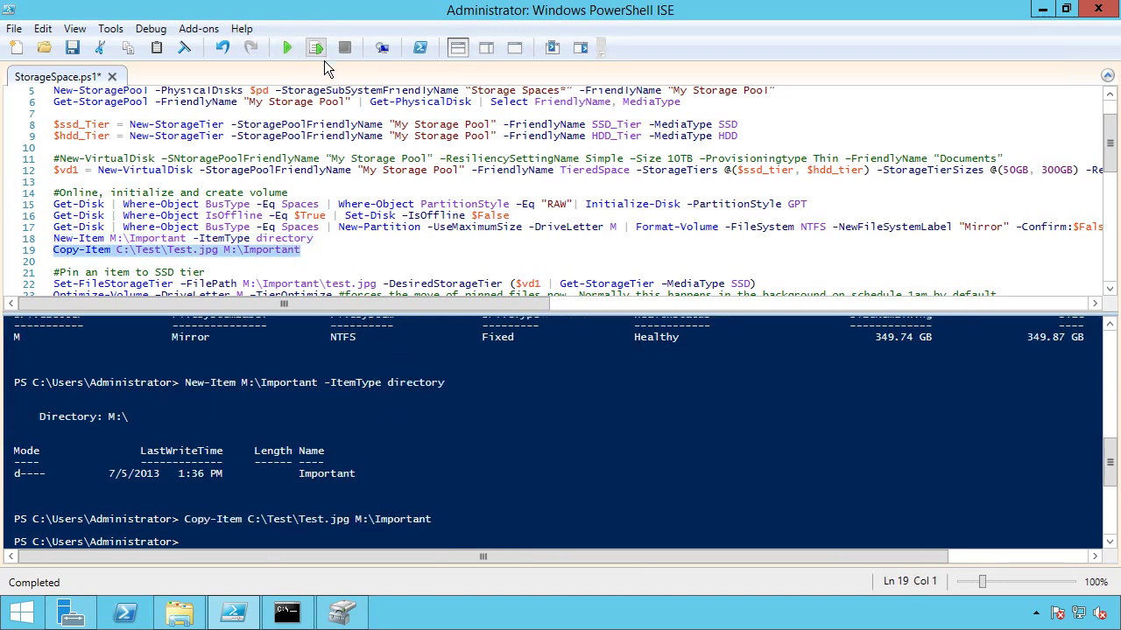
pyautogui.click(179, 613)
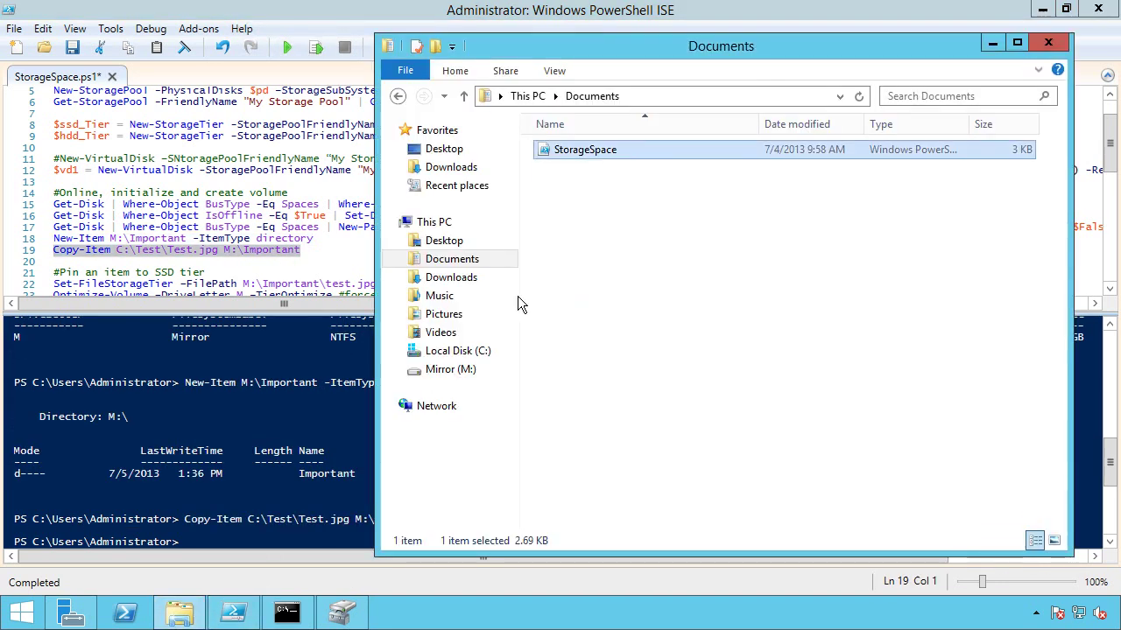
# - Open M:\Important to confirm the 4,710 KB Test image, then minimize Explorer
pyautogui.click(462, 372)
pyautogui.click(581, 159)
pyautogui.doubleClick(581, 158)
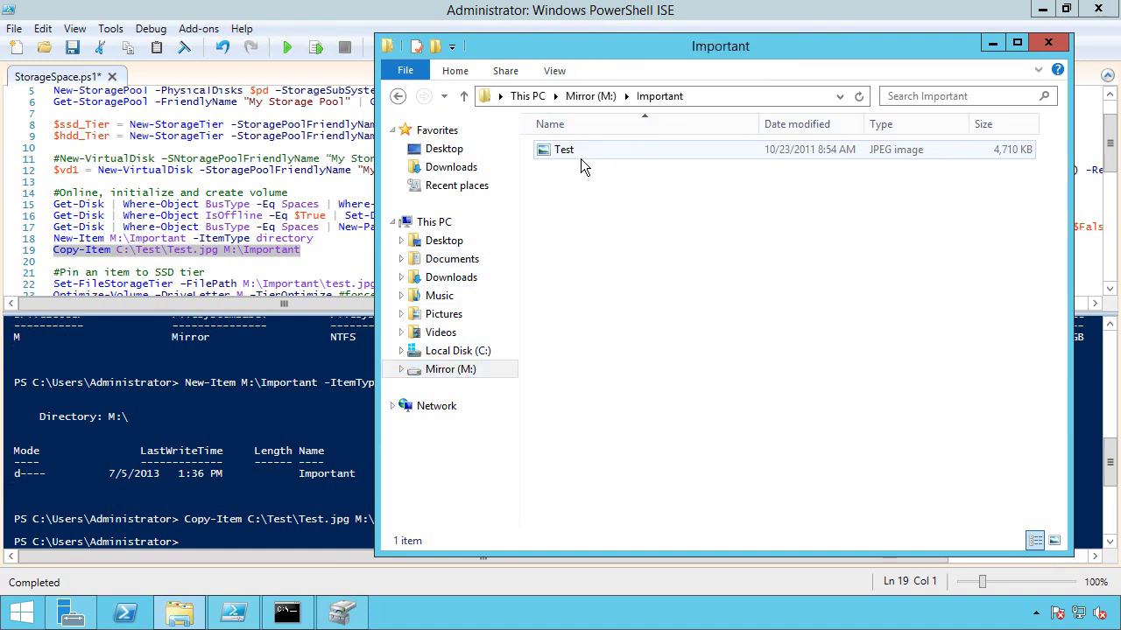
pyautogui.click(998, 45)
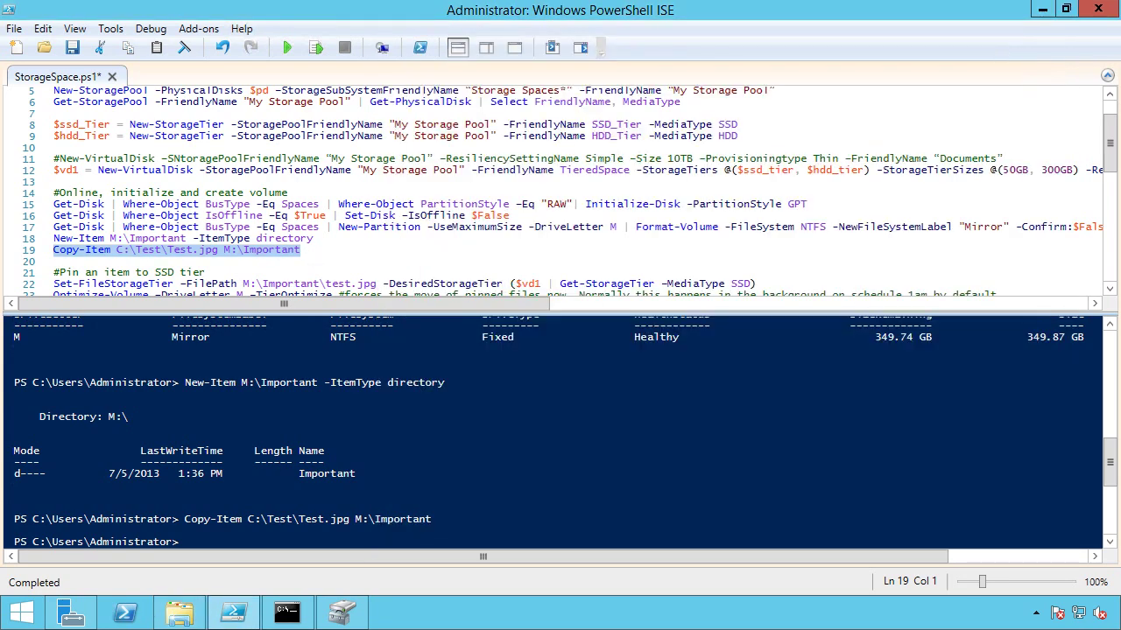
# - Run the Set-FileStorageTier line pinning test.jpg to the SSD tier
pyautogui.scroll(-2, 225, 246)
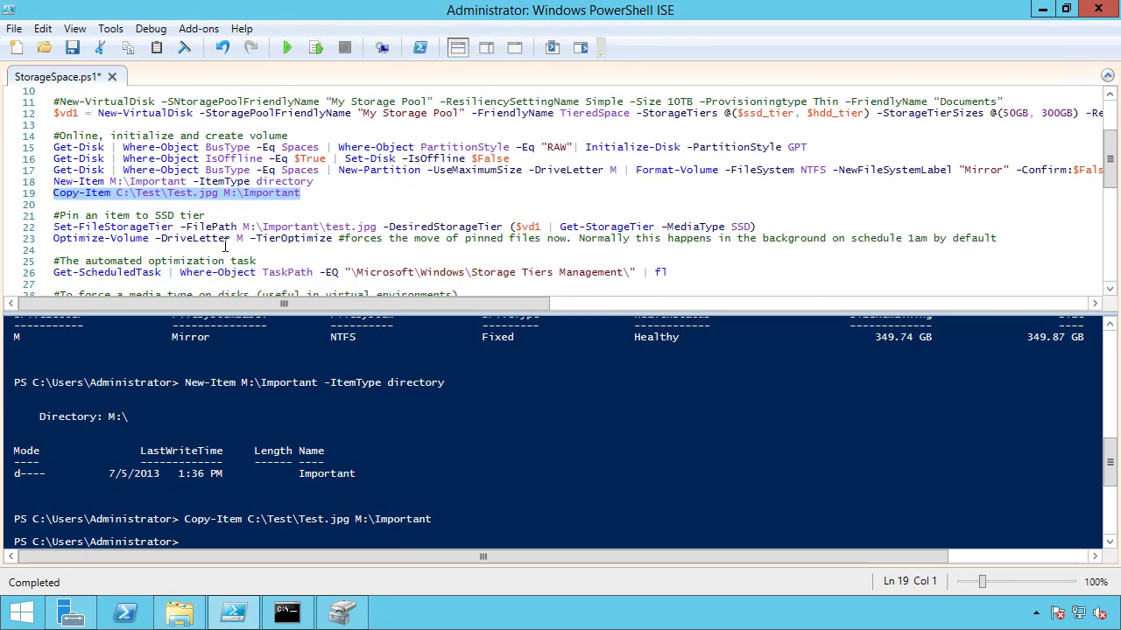
pyautogui.click(193, 215)
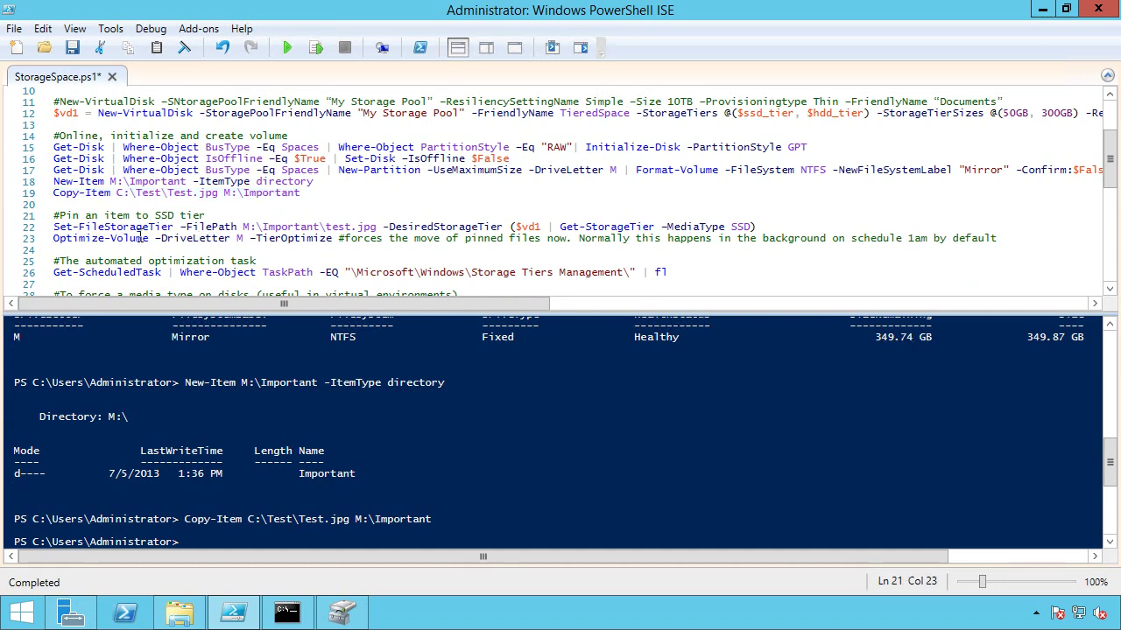
pyautogui.click(357, 229)
pyautogui.click(523, 230)
pyautogui.click(695, 229)
pyautogui.click(327, 54)
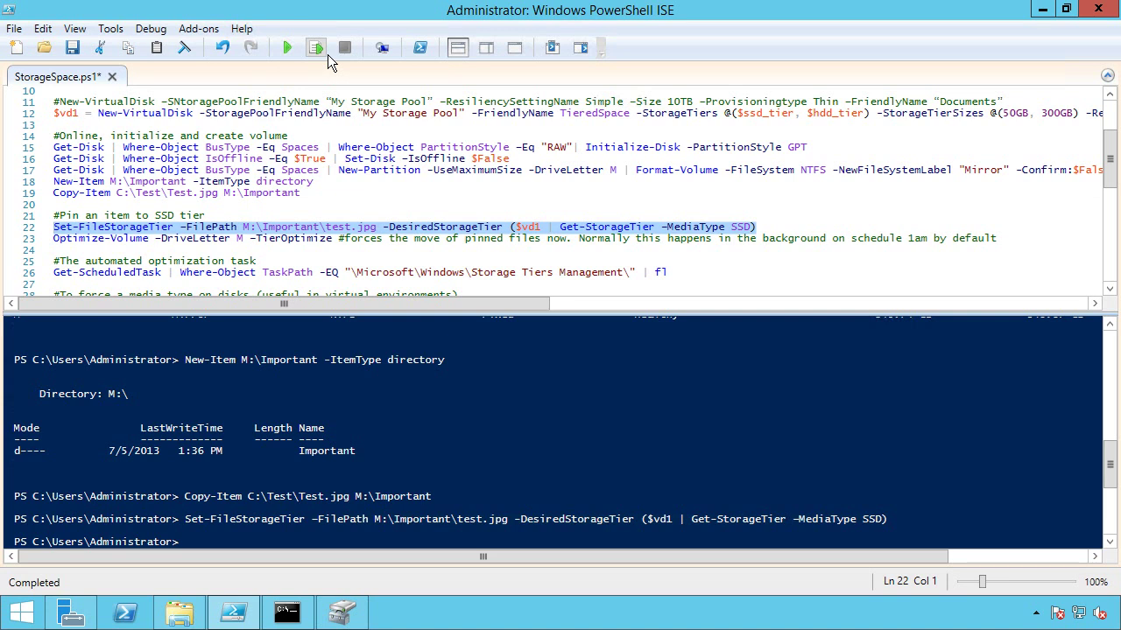
# - Run Optimize-Volume -DriveLetter M -TierOptimize from line 23
pyautogui.click(272, 242)
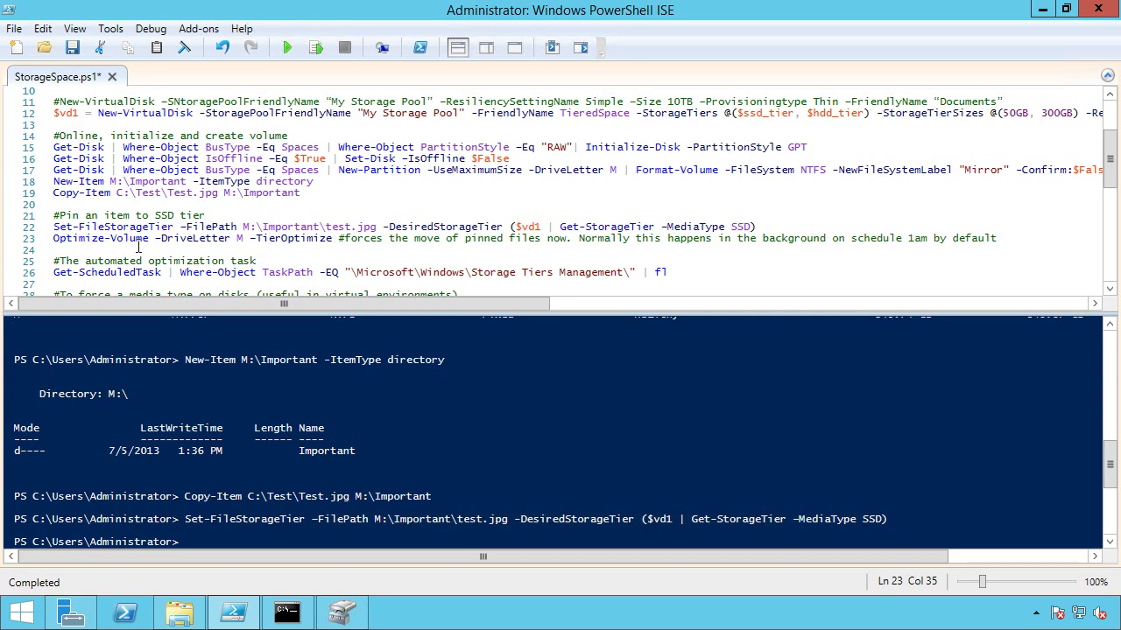
pyautogui.click(313, 244)
pyautogui.click(320, 52)
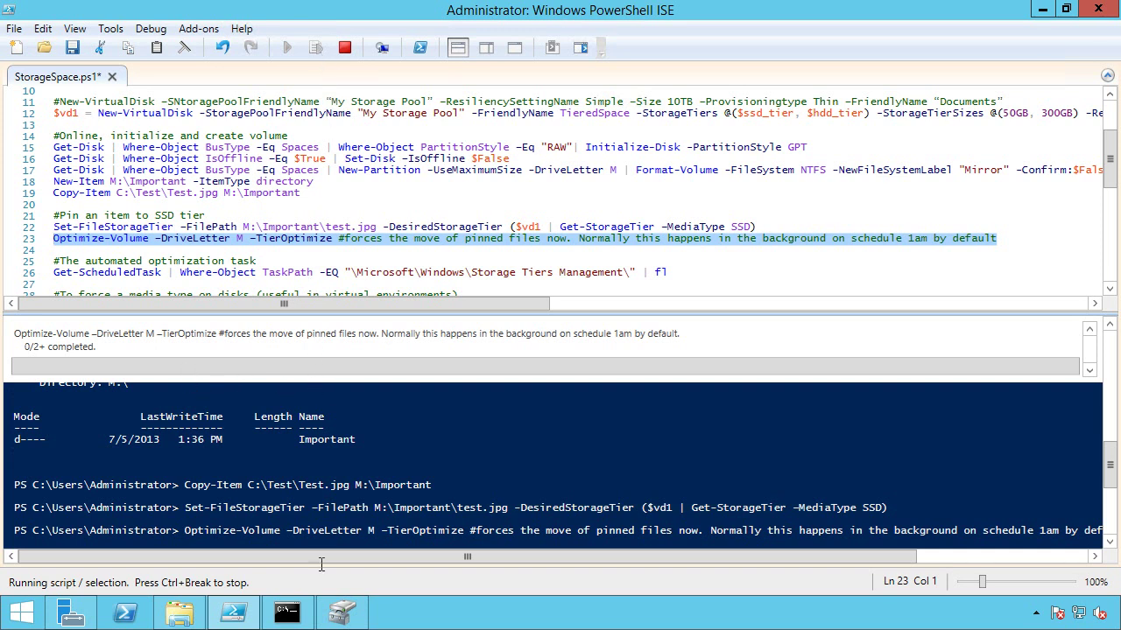
# - Search the Start screen for 'task' and launch Task Scheduler
pyautogui.click(448, 623)
pyautogui.press('super')
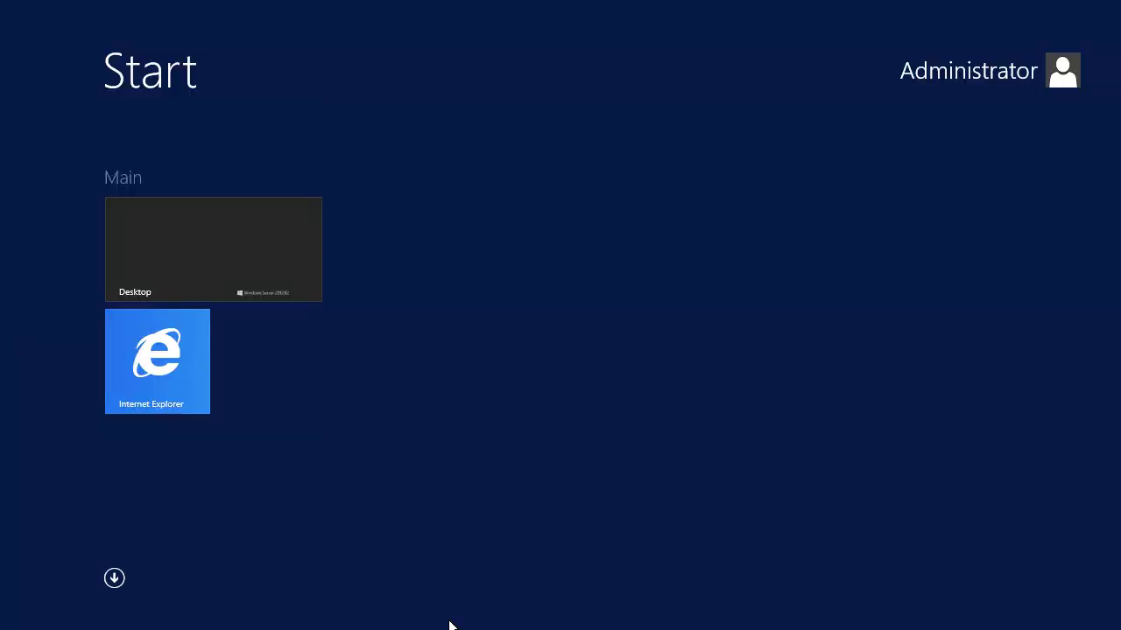
pyautogui.write('tast')
pyautogui.press('BackSpace')
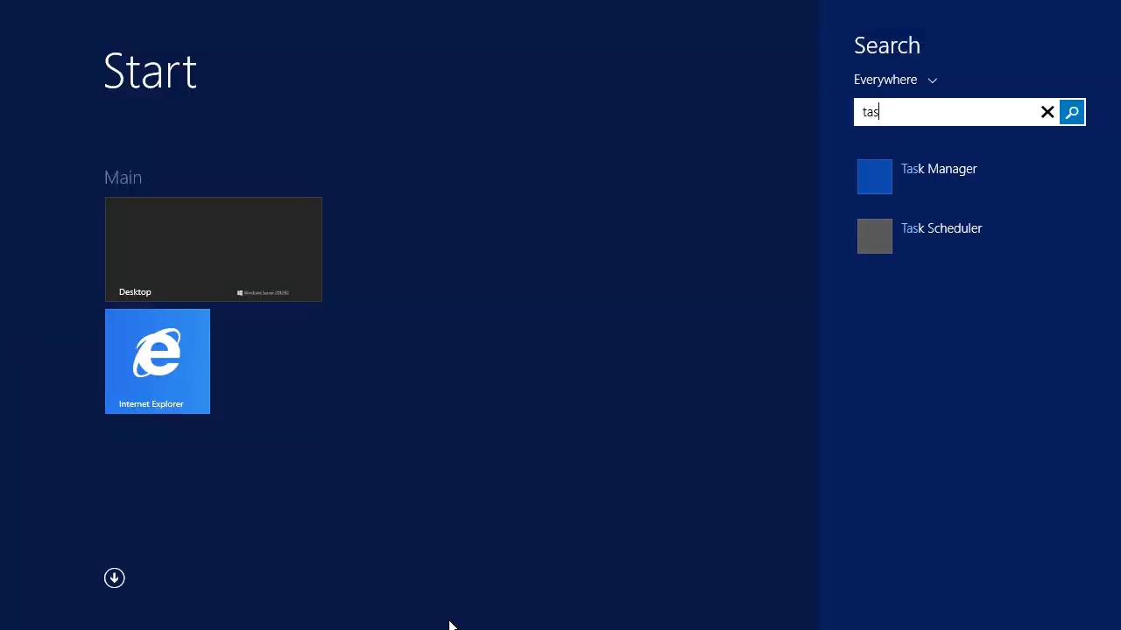
pyautogui.write('k Scheduler')
pyautogui.press('Down')
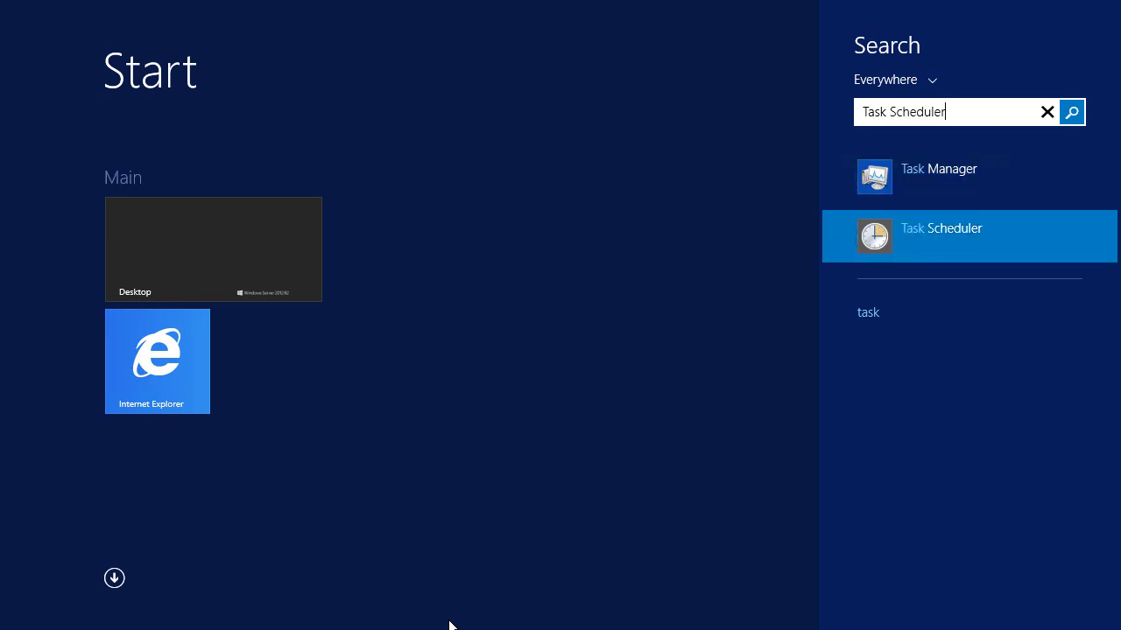
pyautogui.press('Escape')
pyautogui.press('Escape')
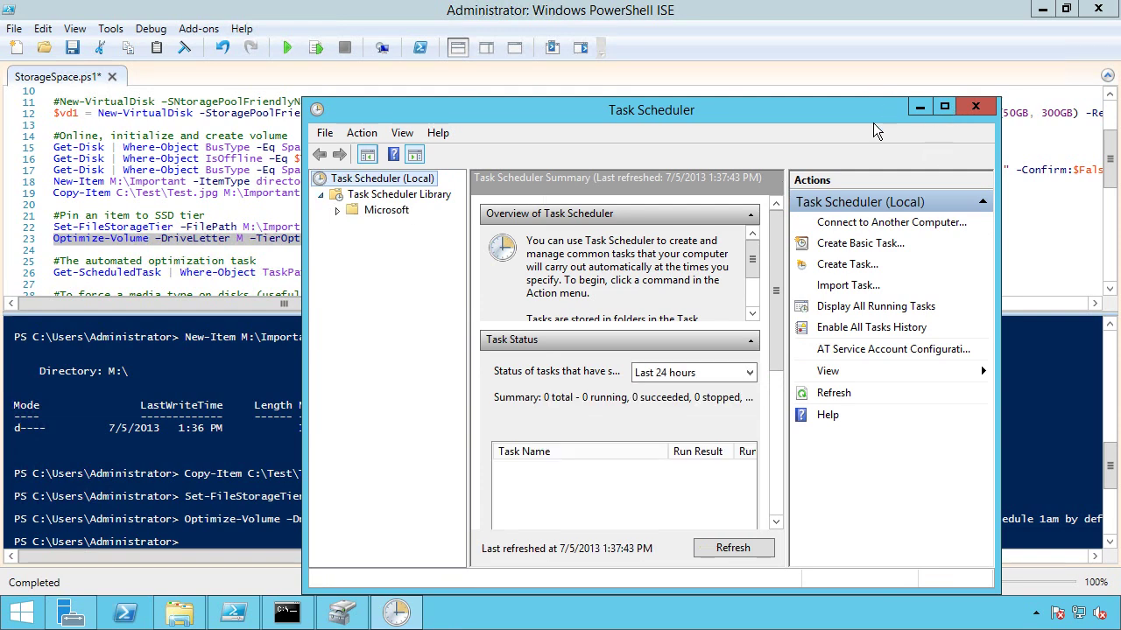
# - Maximize Task Scheduler and open the Microsoft > Windows > Storage Tiers Management folder
pyautogui.moveTo(876, 121); pyautogui.dragTo(751, 99)
pyautogui.click(825, 82)
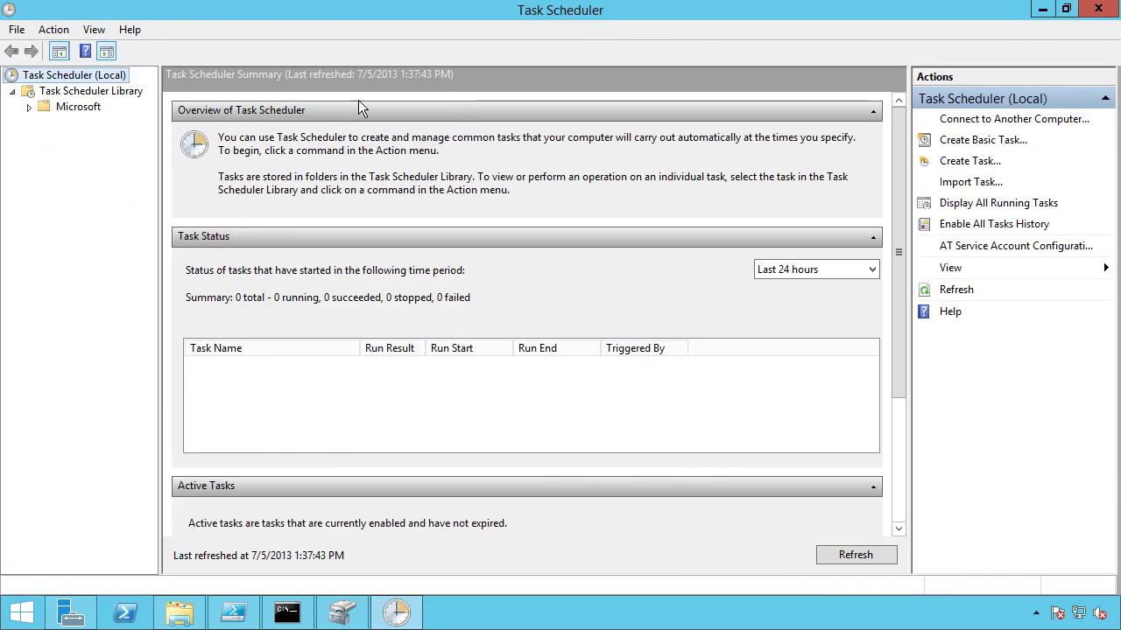
pyautogui.click(29, 106)
pyautogui.click(45, 123)
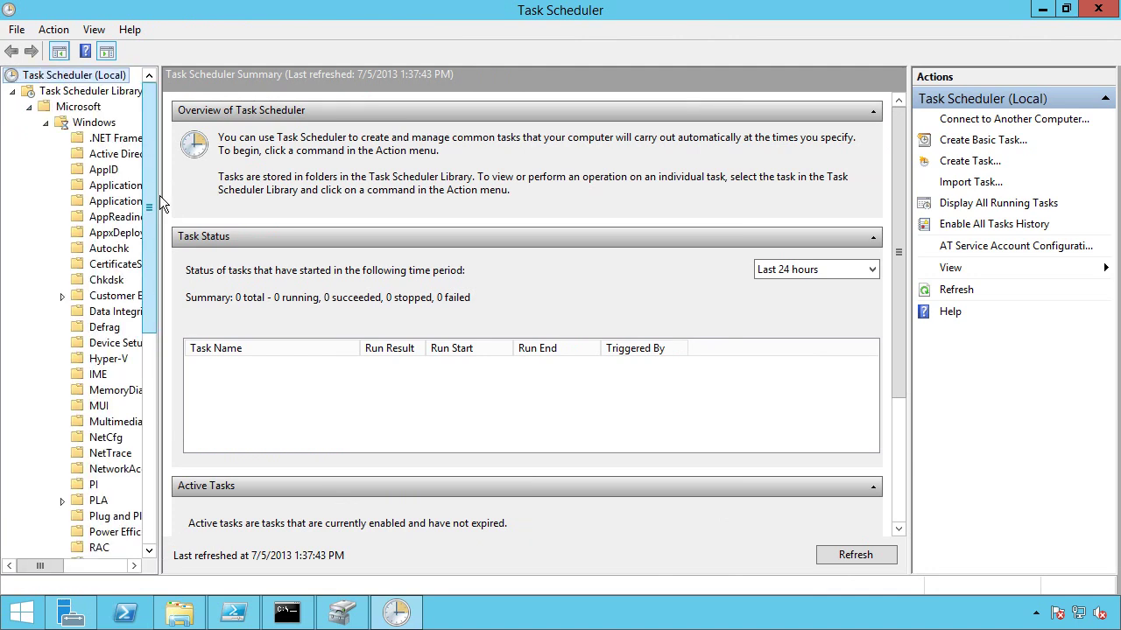
pyautogui.moveTo(154, 202); pyautogui.dragTo(167, 406)
pyautogui.click(131, 298)
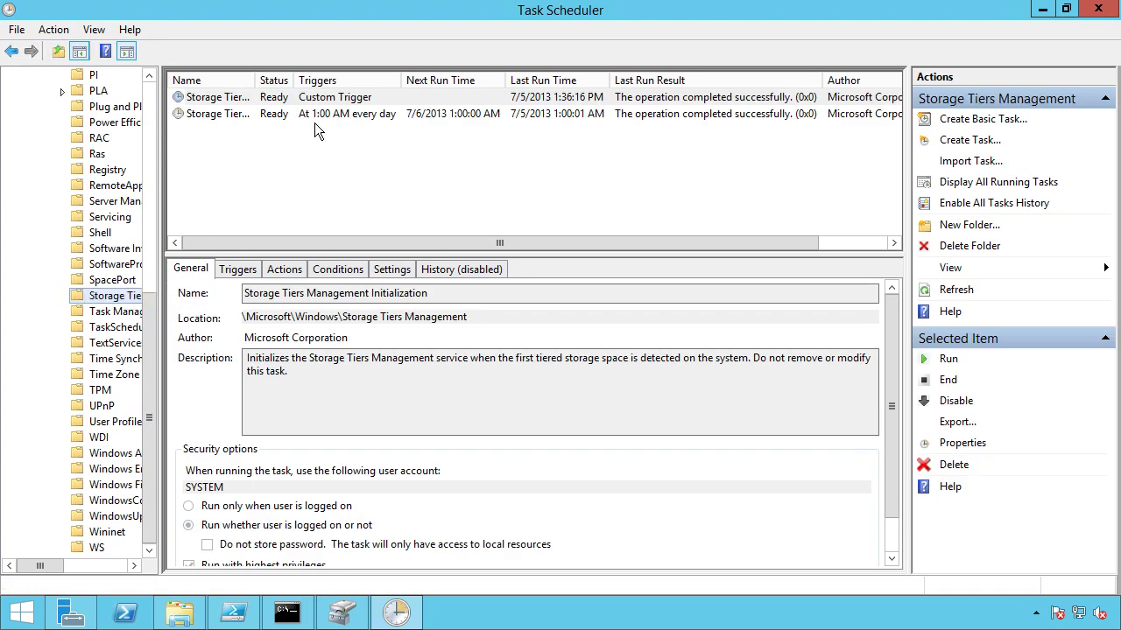
# - Check that Storage Tiers Optimization runs defrag.exe daily at 1:00 AM, then minimize Task Scheduler
pyautogui.click(316, 120)
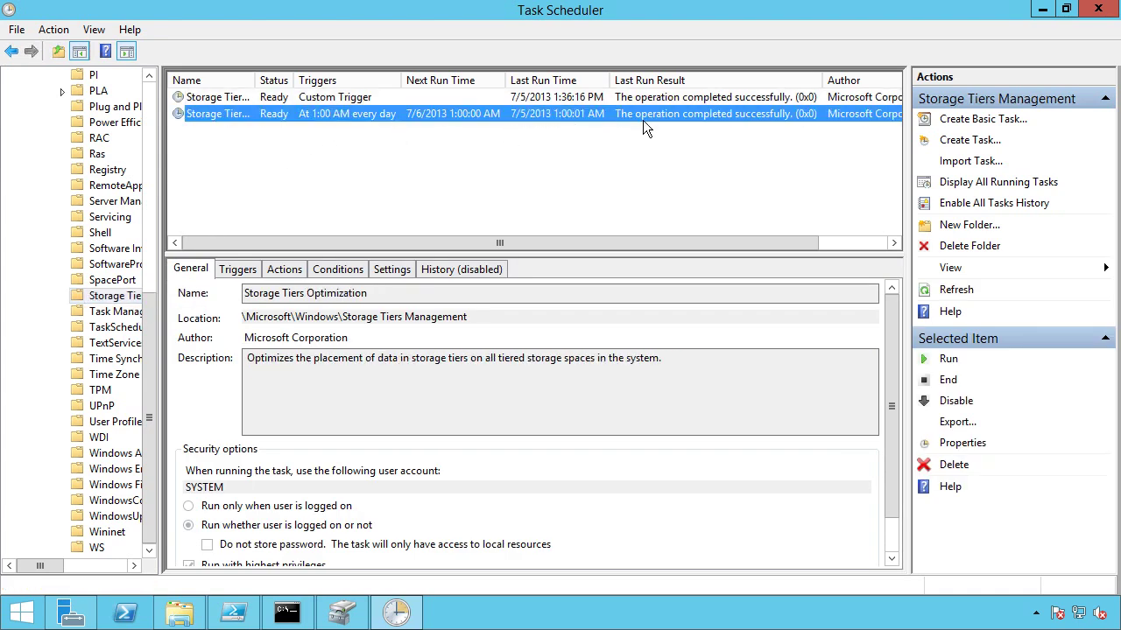
pyautogui.click(286, 271)
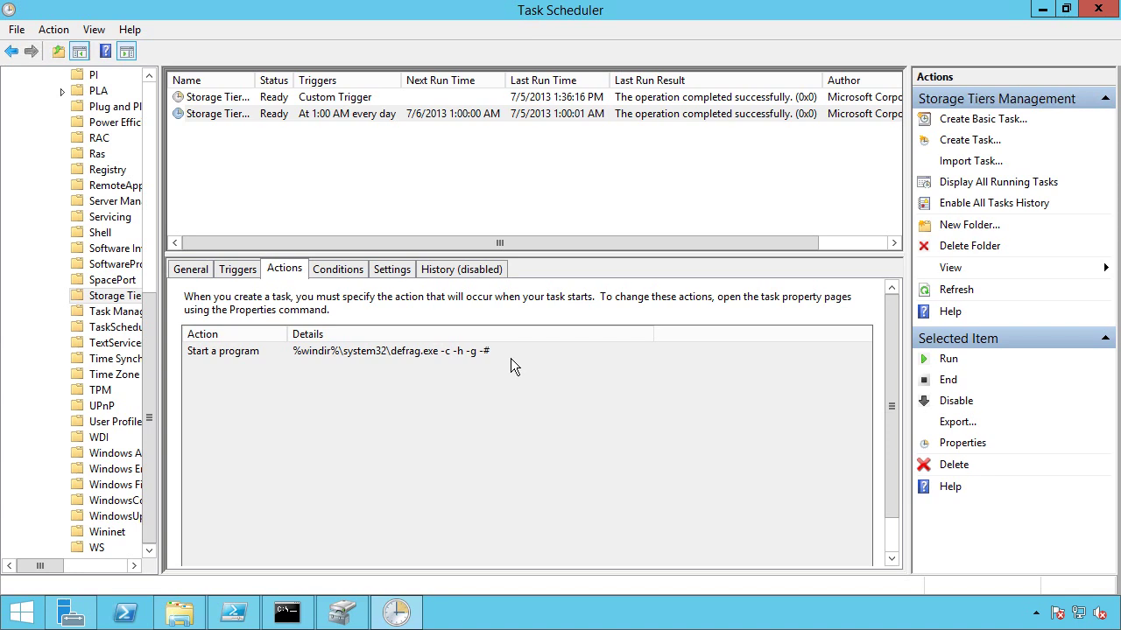
pyautogui.click(1046, 14)
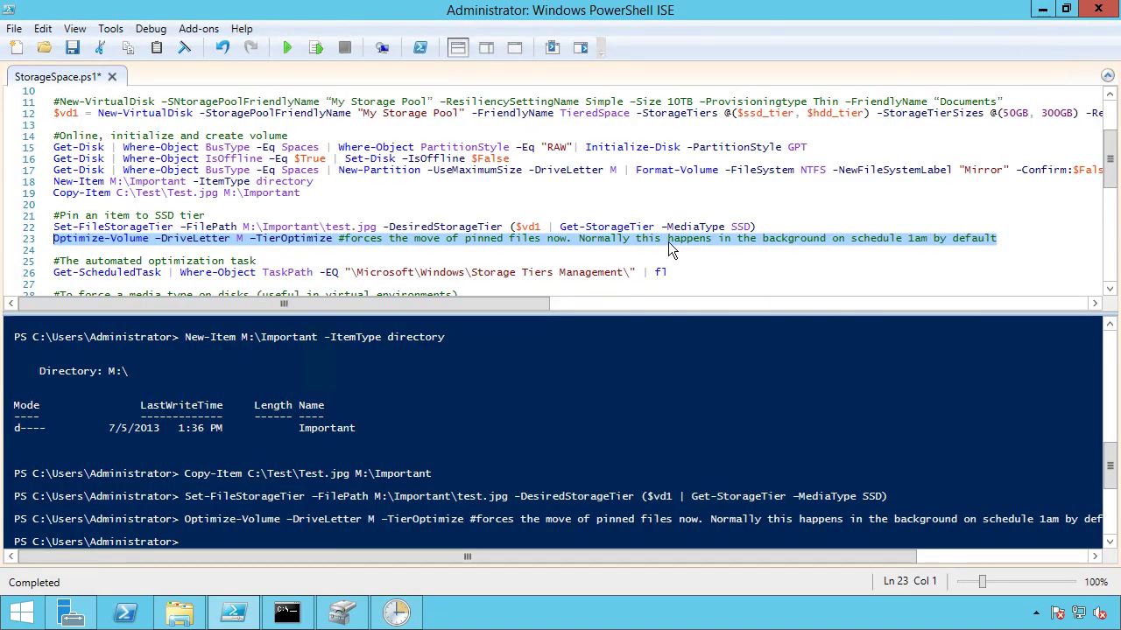
pyautogui.moveTo(1109, 159); pyautogui.dragTo(1109, 172)
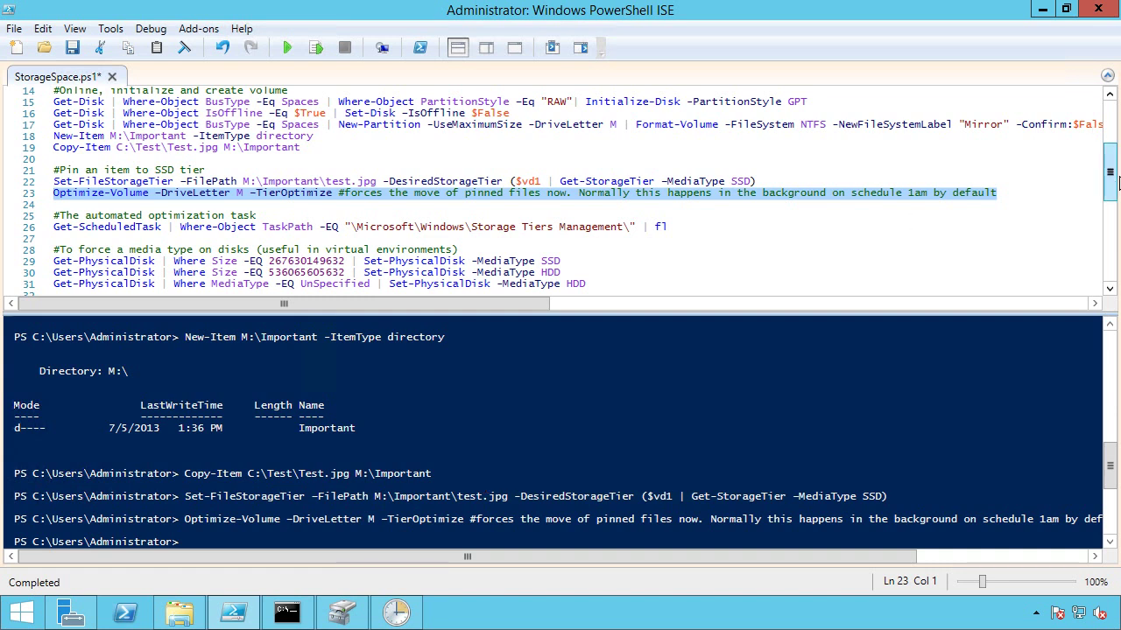
pyautogui.moveTo(1118, 181); pyautogui.dragTo(1118, 140)
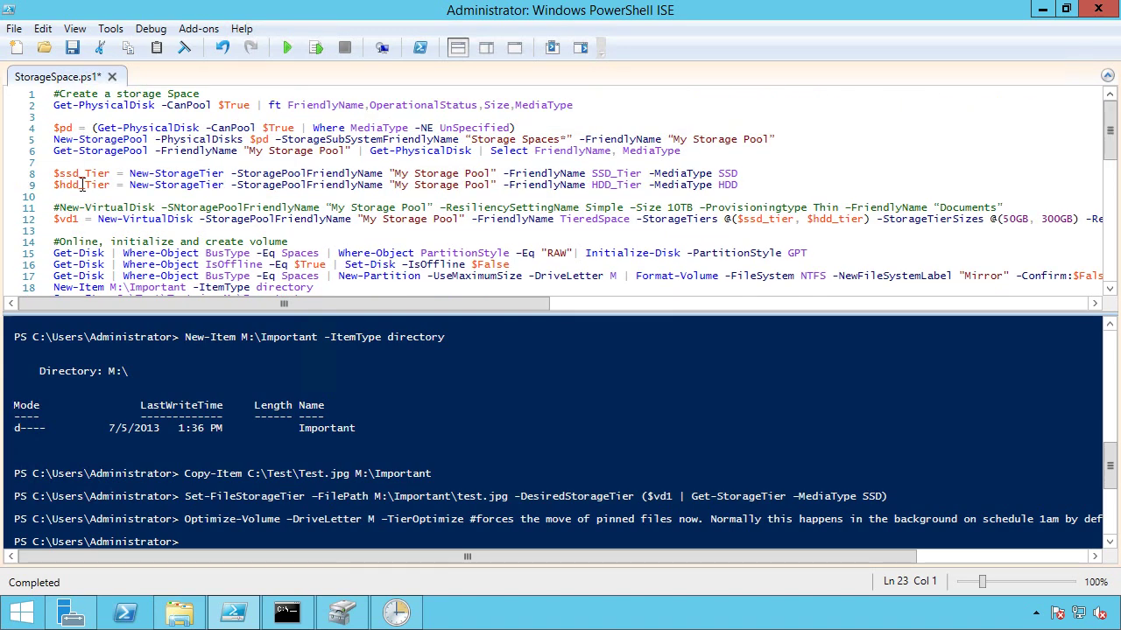
pyautogui.moveTo(53, 173); pyautogui.dragTo(853, 179)
pyautogui.hotkey('shift', 'Down')
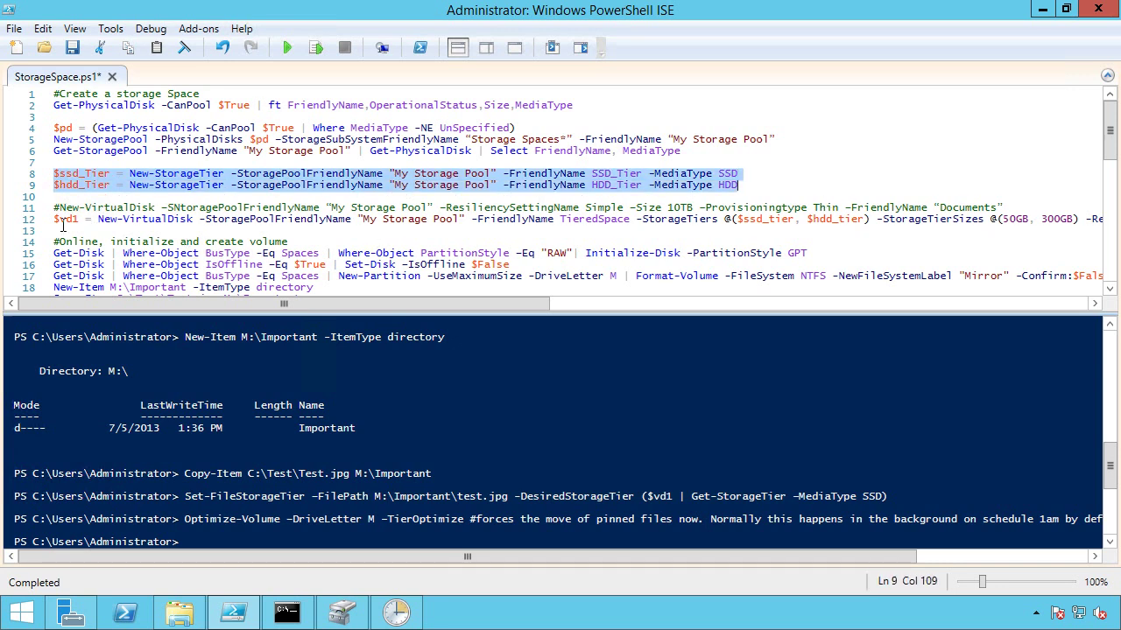
pyautogui.moveTo(54, 219); pyautogui.dragTo(1097, 230)
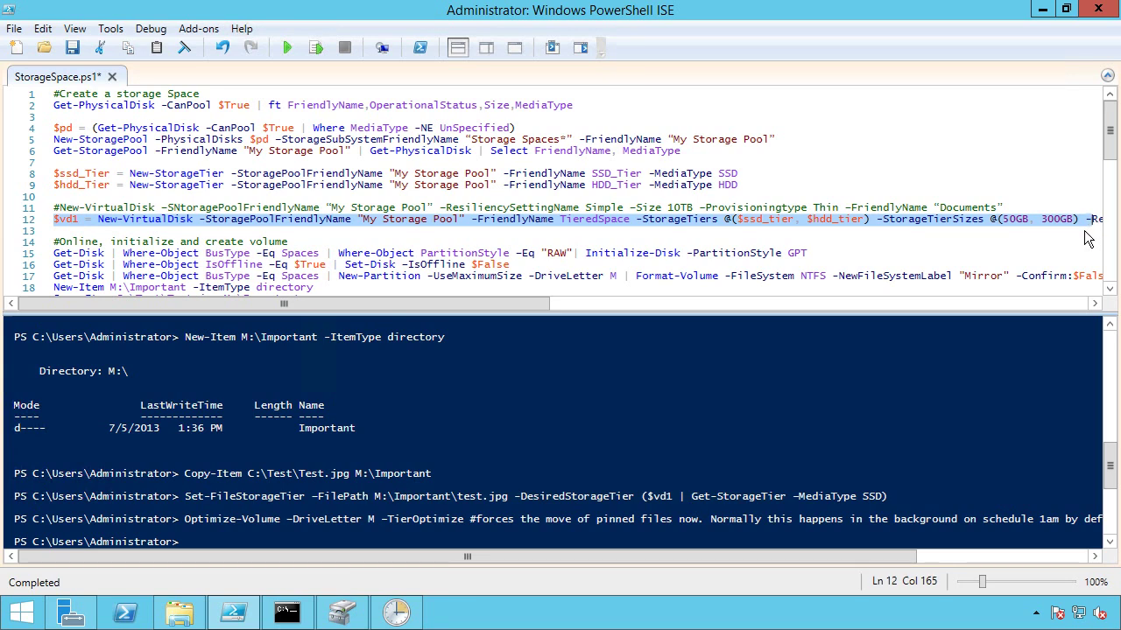
pyautogui.scroll(-3, 1109, 132)
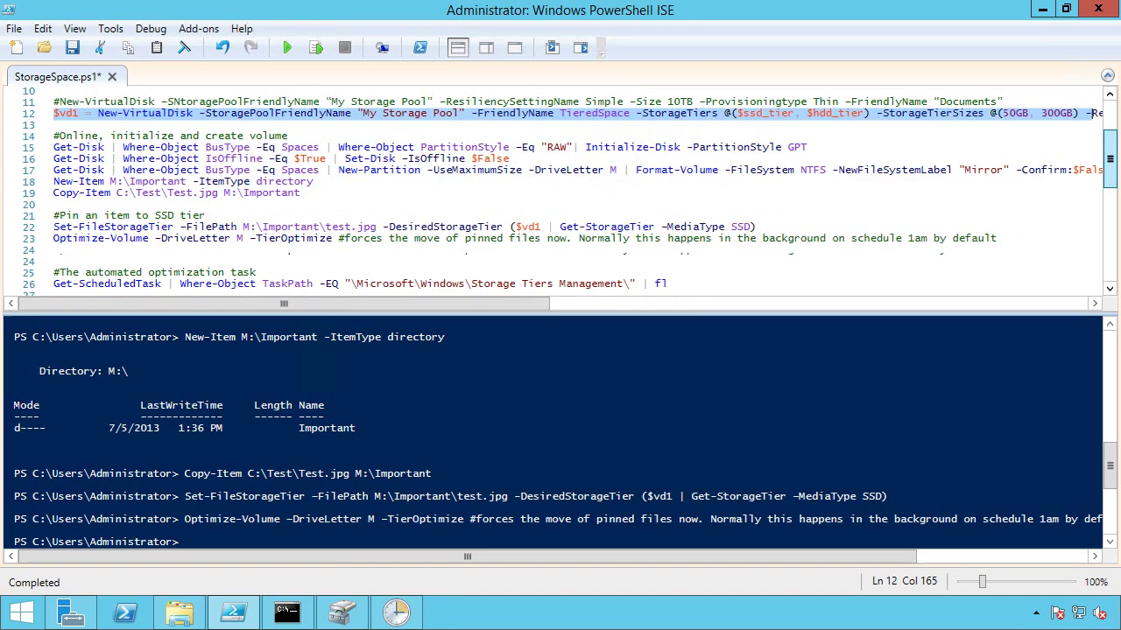
pyautogui.scroll(-2, 1110, 161)
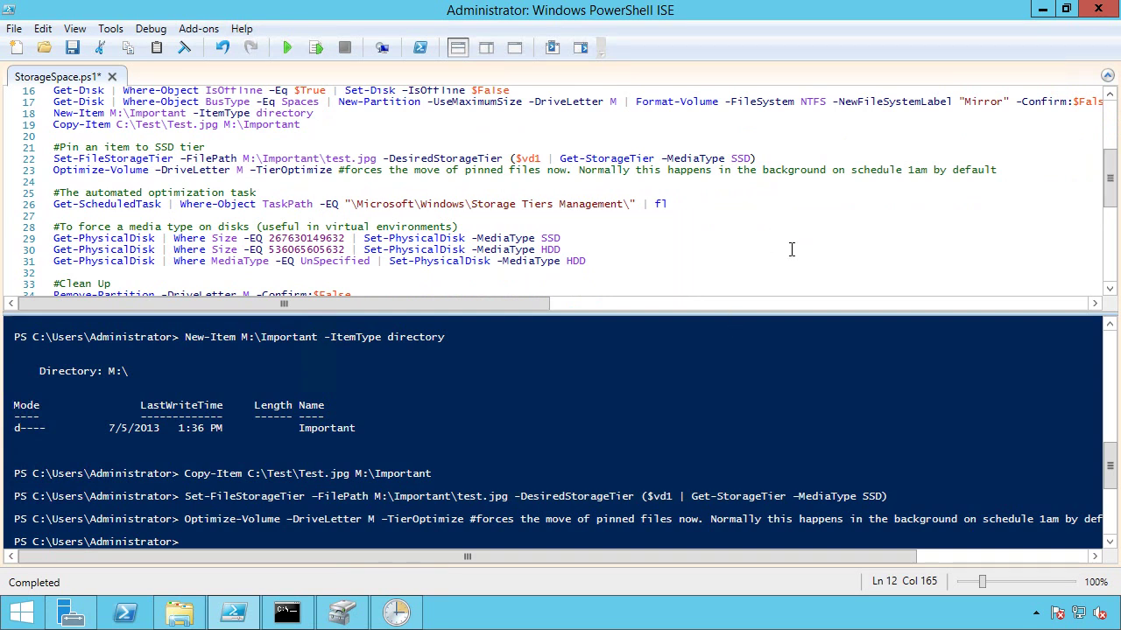
pyautogui.moveTo(54, 163); pyautogui.dragTo(802, 172)
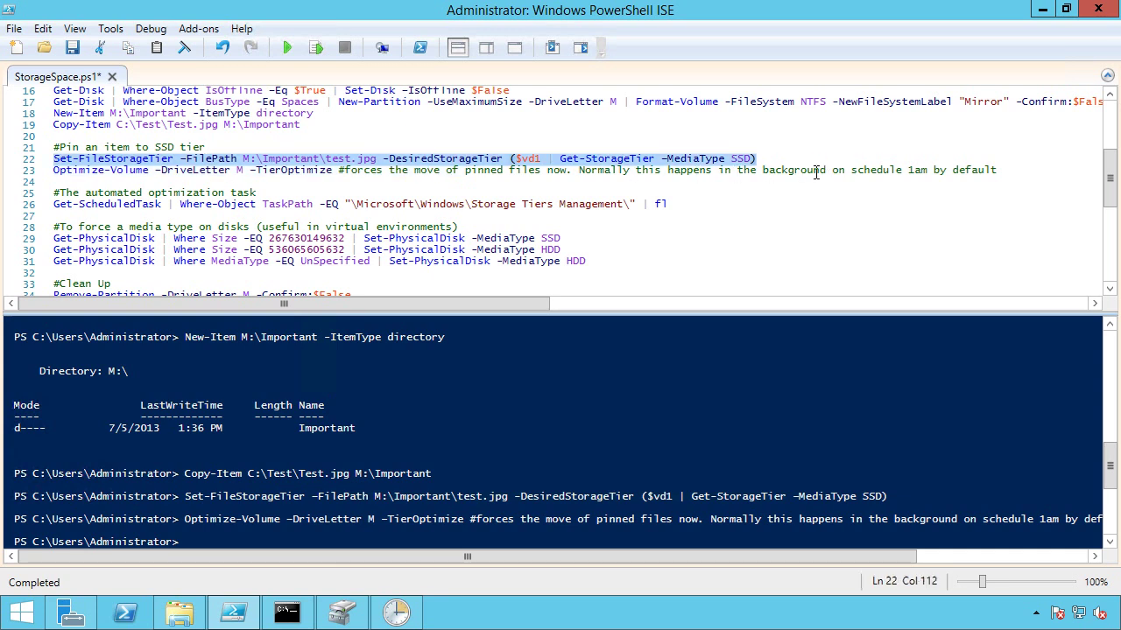
pyautogui.moveTo(1109, 179); pyautogui.dragTo(1109, 205)
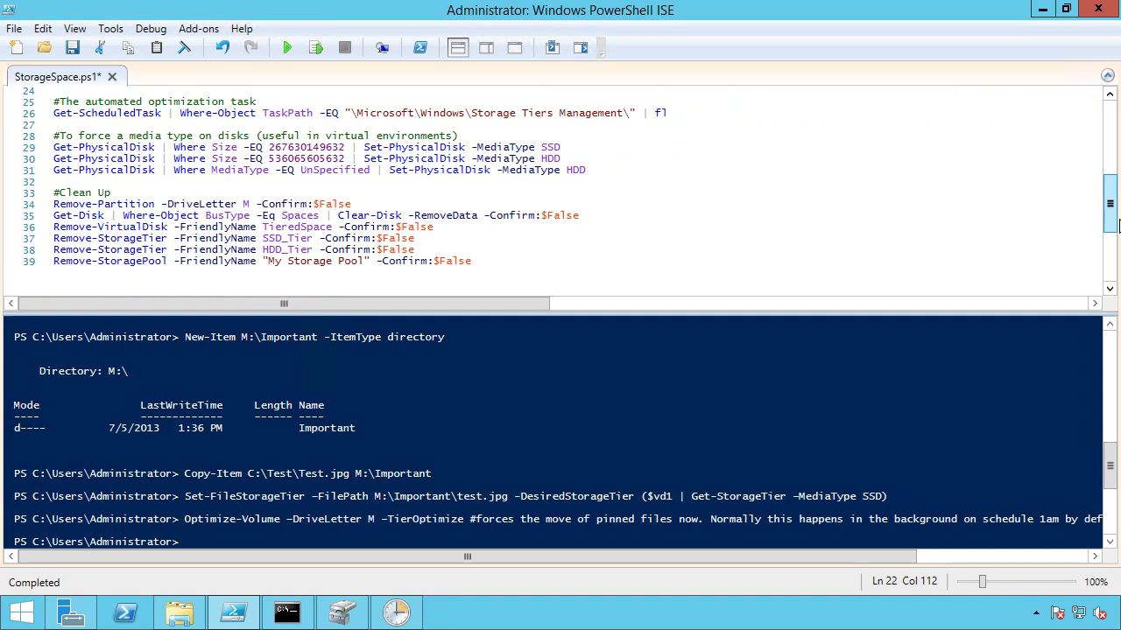
pyautogui.click(269, 228)
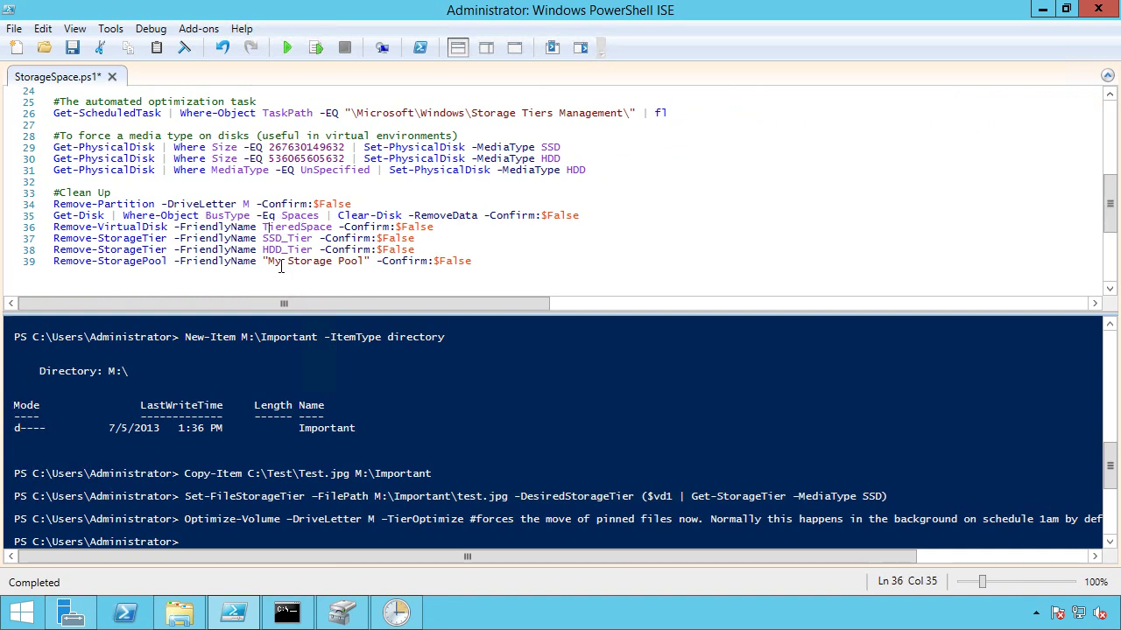
pyautogui.click(280, 262)
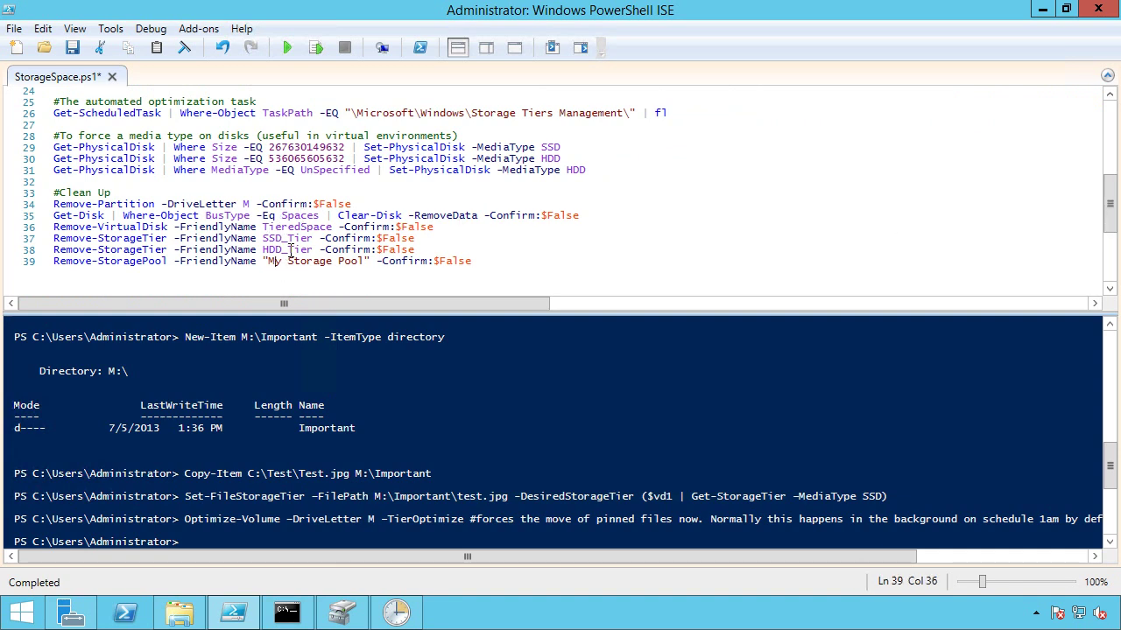